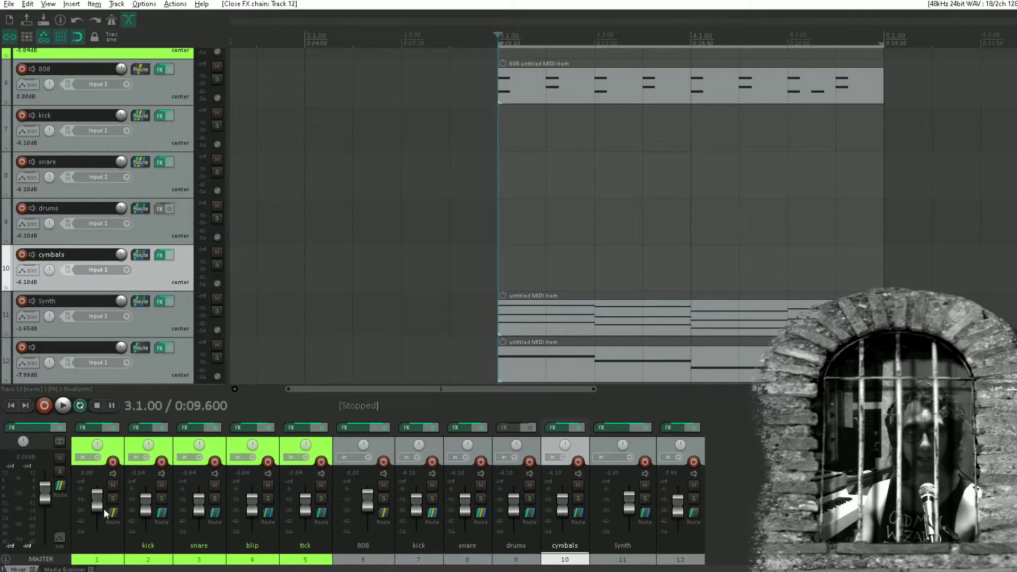
# Show the Media Explorer and audition Anvil Sample.wav from the Dungeon Samples folder
pyautogui.click(74, 5)
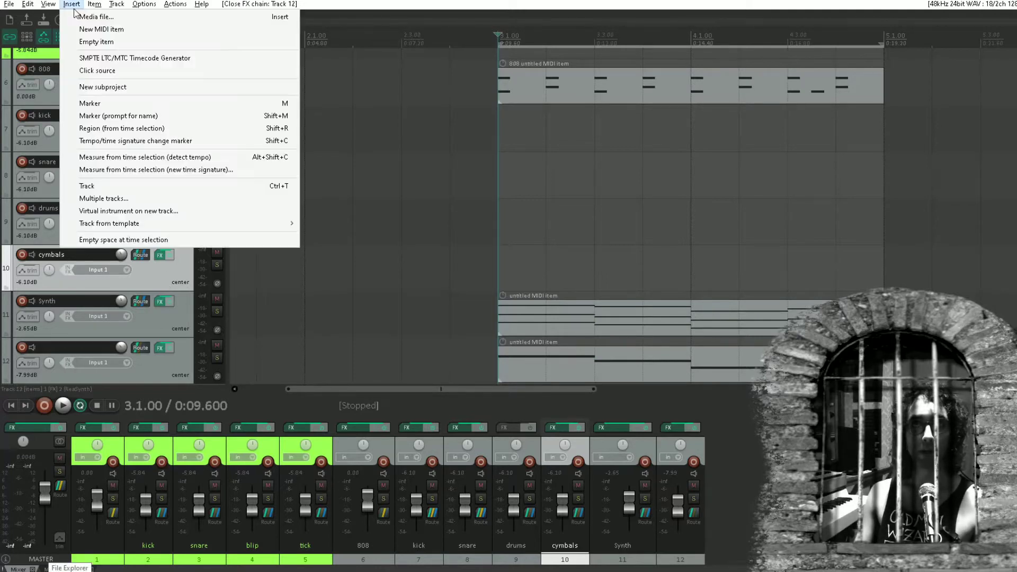
pyautogui.moveTo(48, 5)
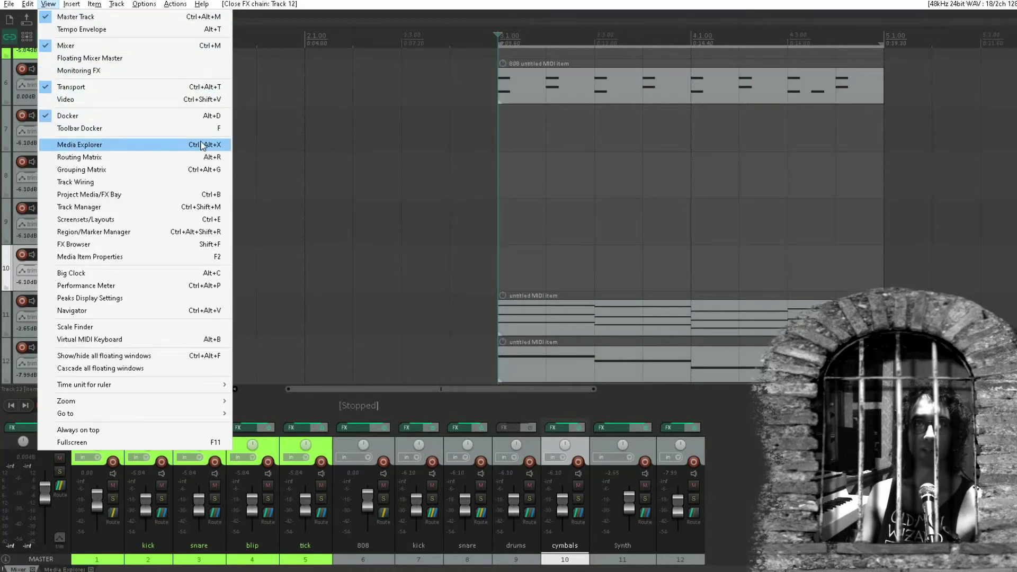
pyautogui.click(174, 148)
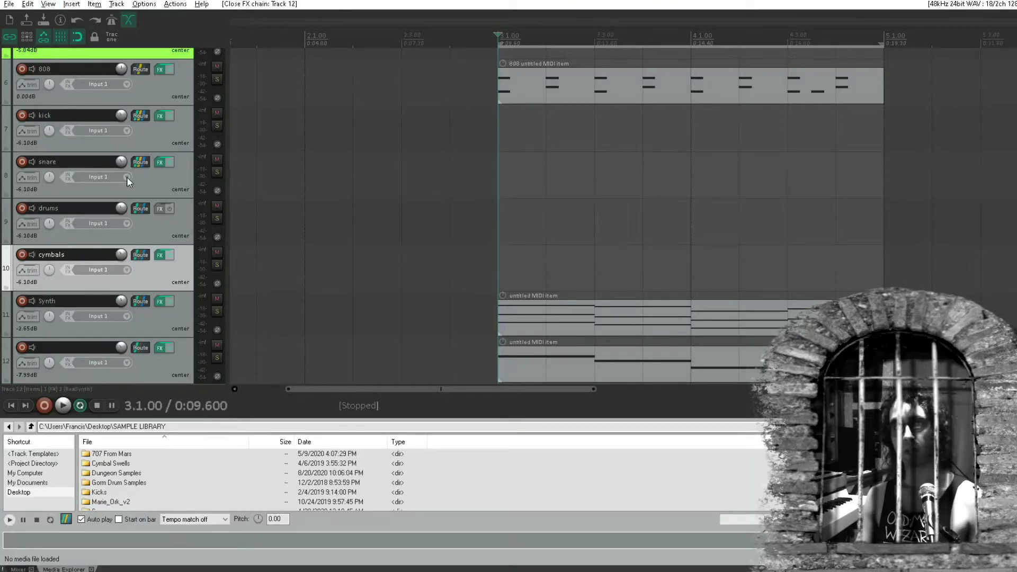
pyautogui.doubleClick(123, 474)
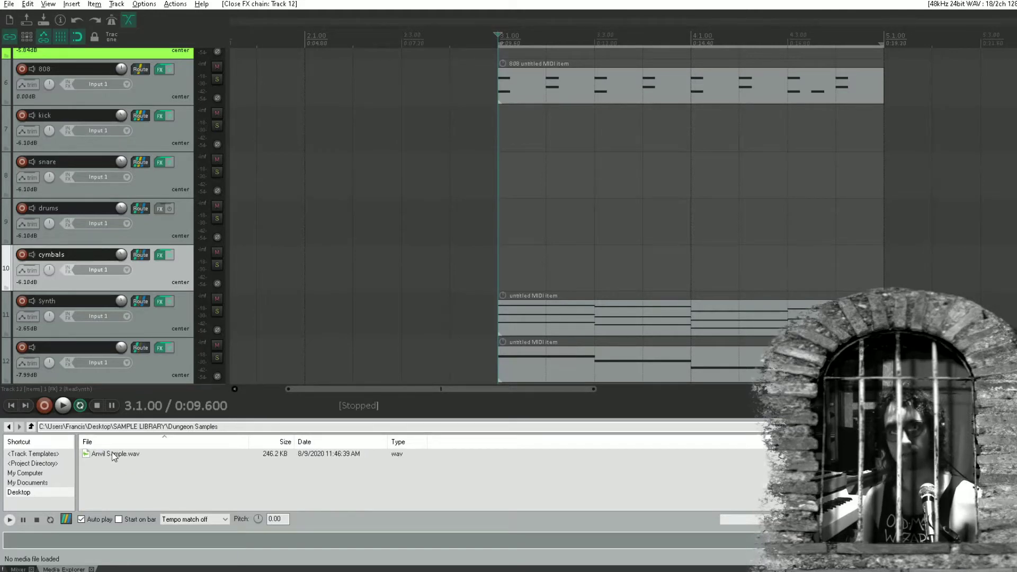
pyautogui.click(112, 453)
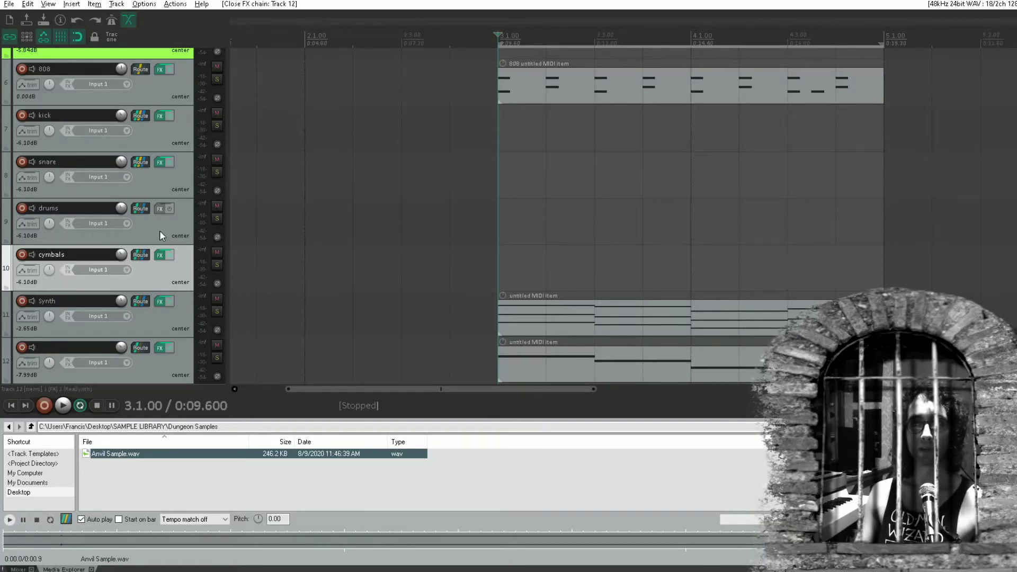
# Add a new track below track 12 and name it Anvil
pyautogui.scroll(-1, 160, 230)
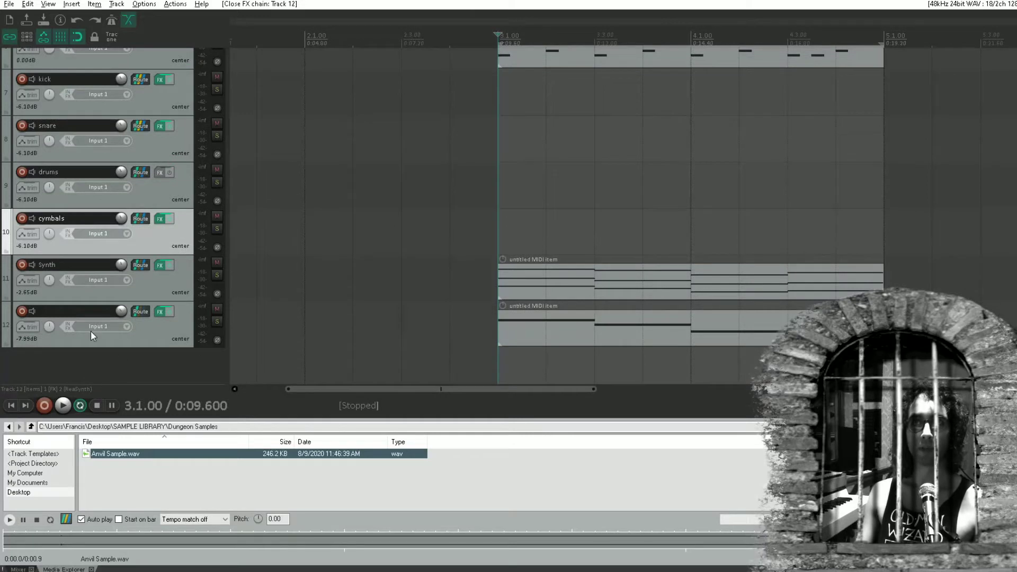
pyautogui.doubleClick(128, 361)
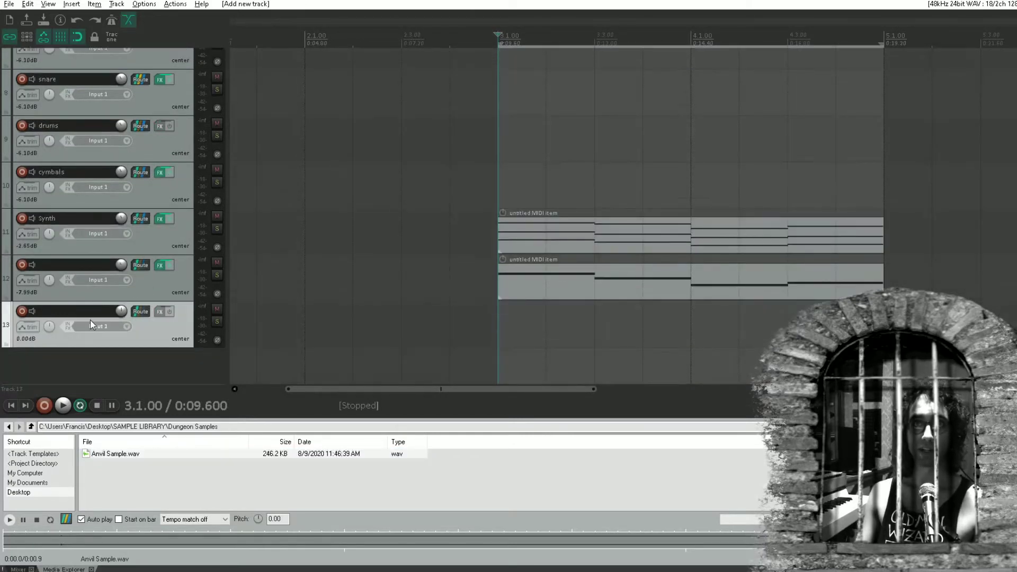
pyautogui.doubleClick(91, 313)
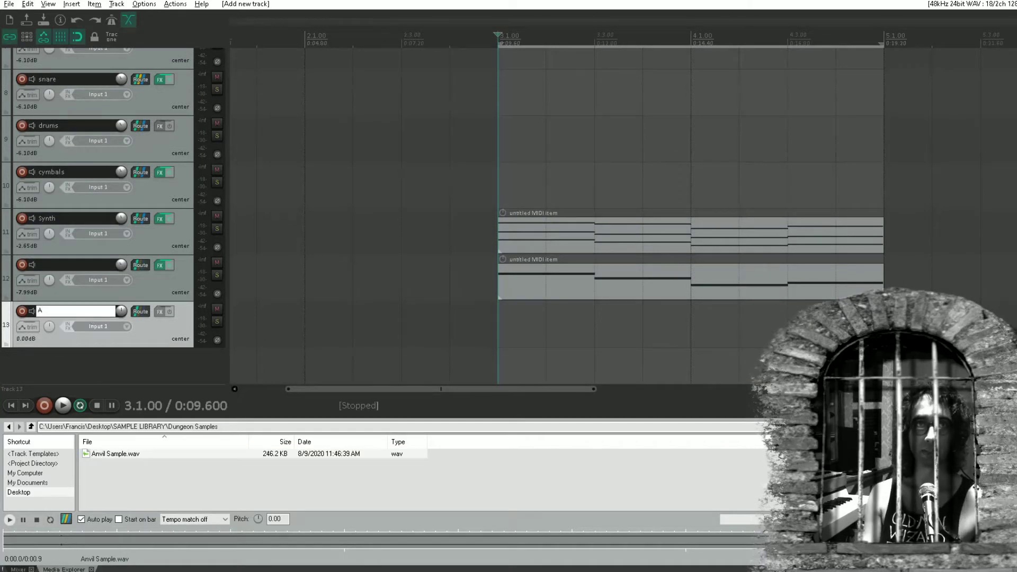
pyautogui.write('Anvil')
pyautogui.press('Return')
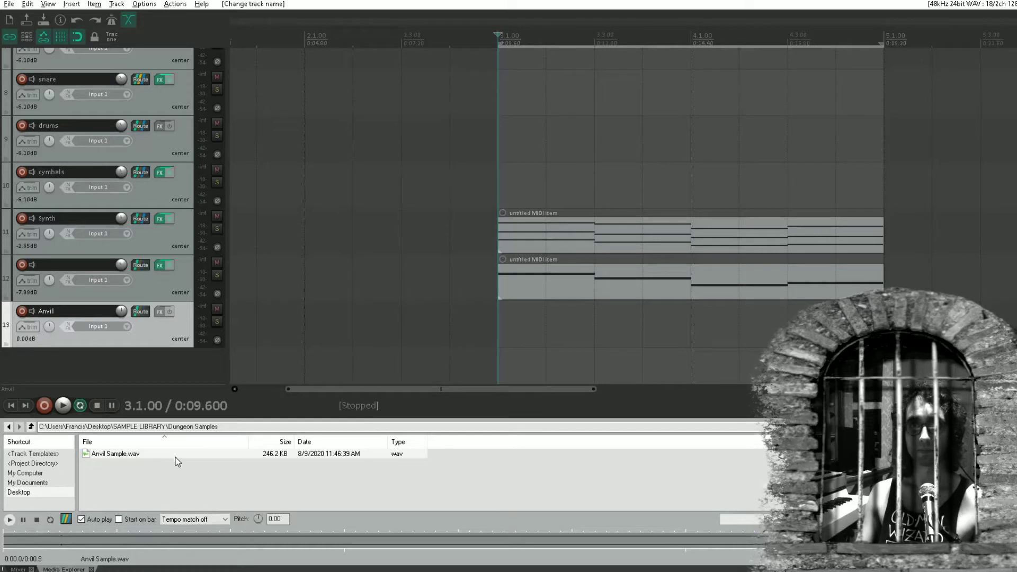
# Try placing Anvil Sample.wav as an audio item at 3.1.00 on the Anvil track and play it back
pyautogui.moveTo(175, 457); pyautogui.dragTo(497, 346)
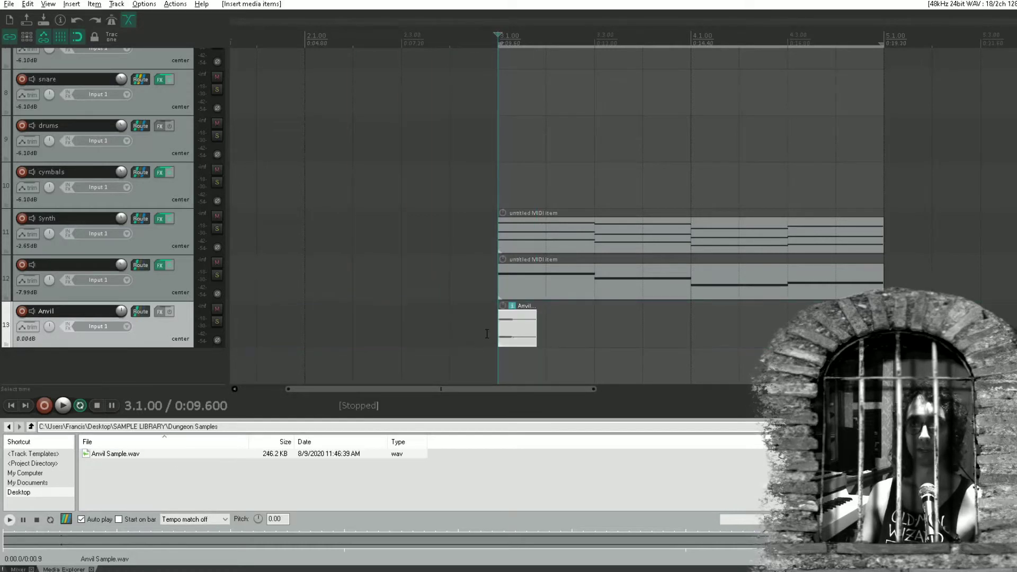
pyautogui.click(487, 333)
pyautogui.press('space')
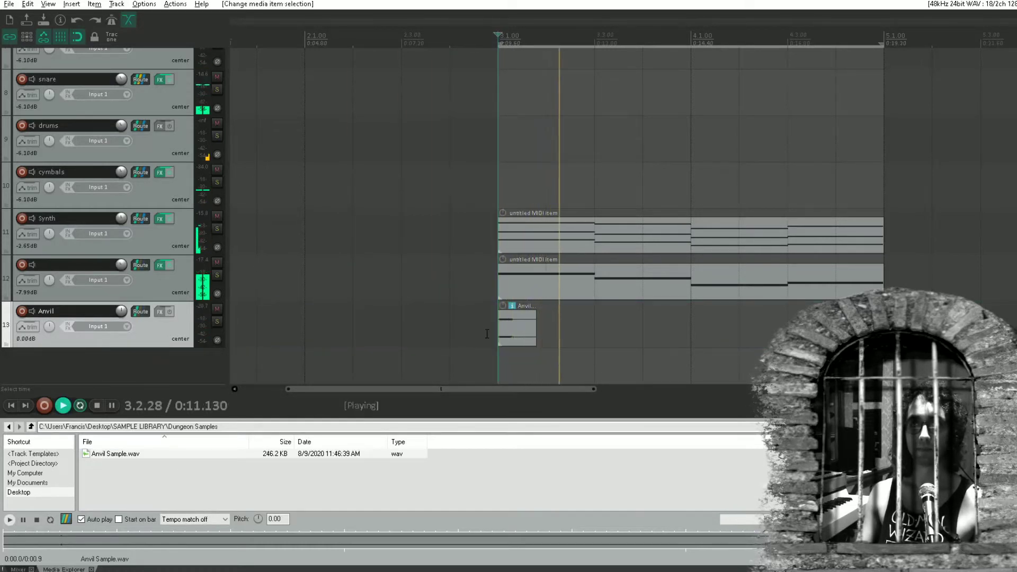
pyautogui.press('space')
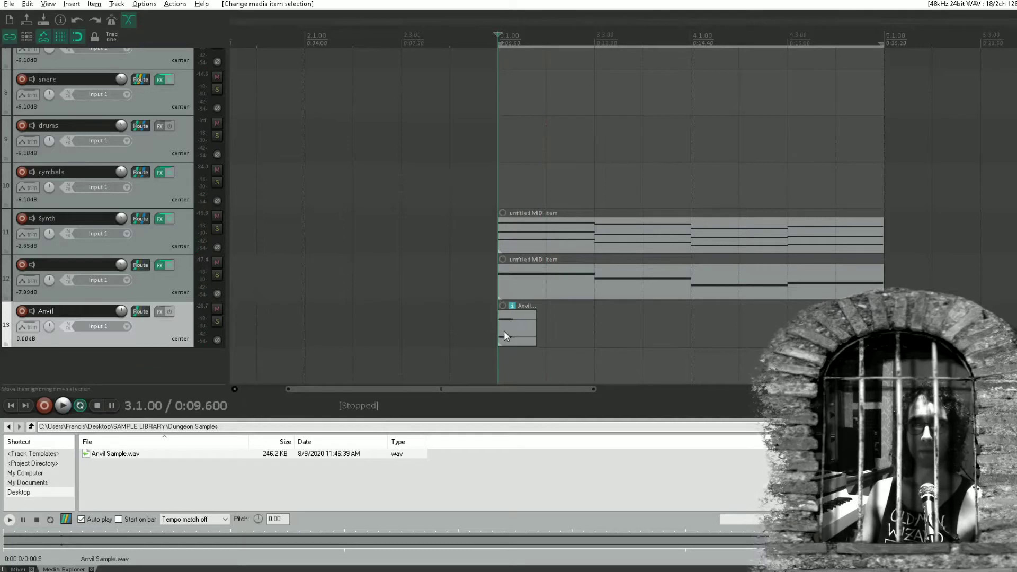
# Inspect the sample item's waveform on the Anvil track and undo its insertion
pyautogui.scroll(5, 512, 333)
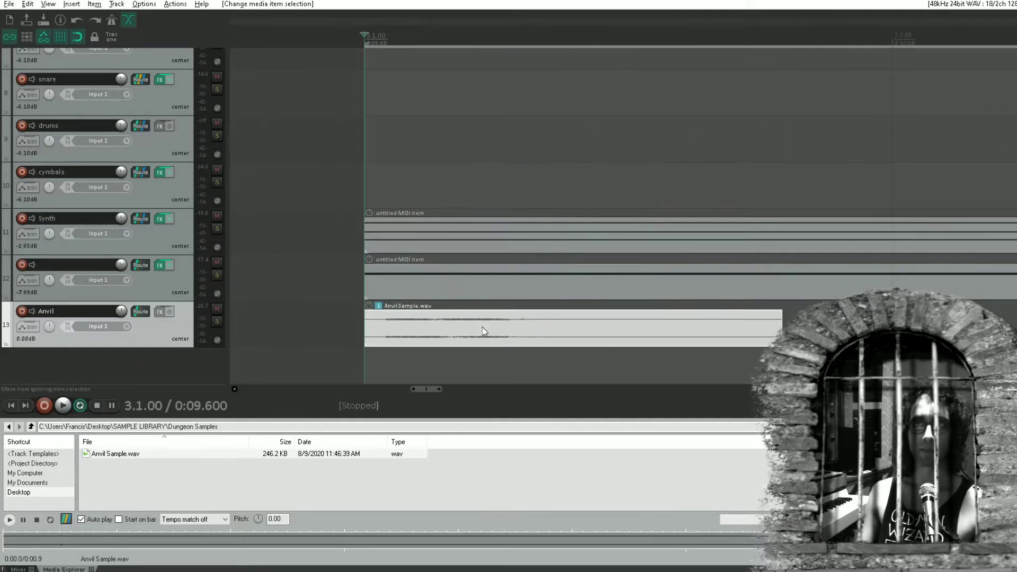
pyautogui.scroll(-5, 482, 326)
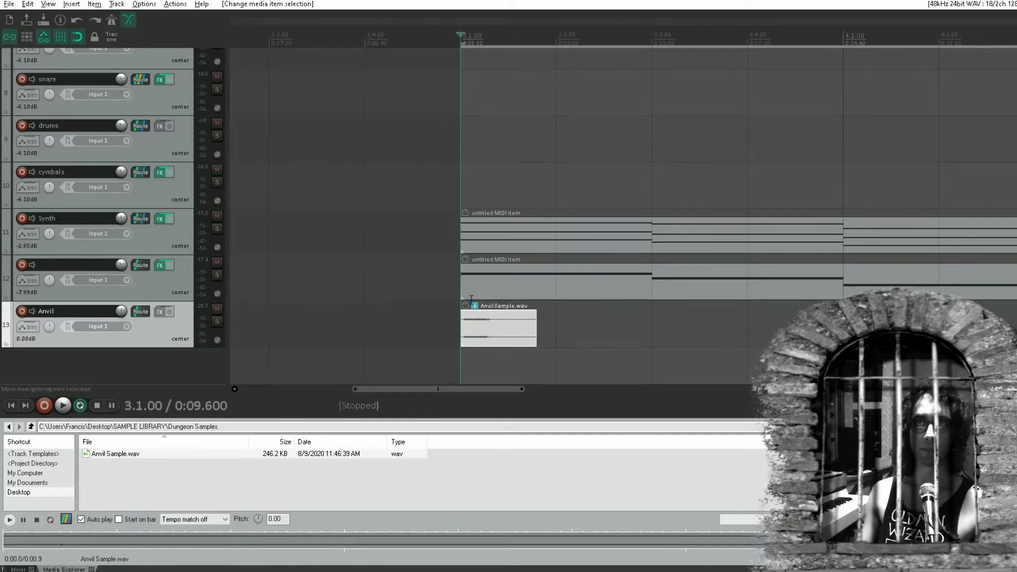
pyautogui.scroll(-3, 474, 332)
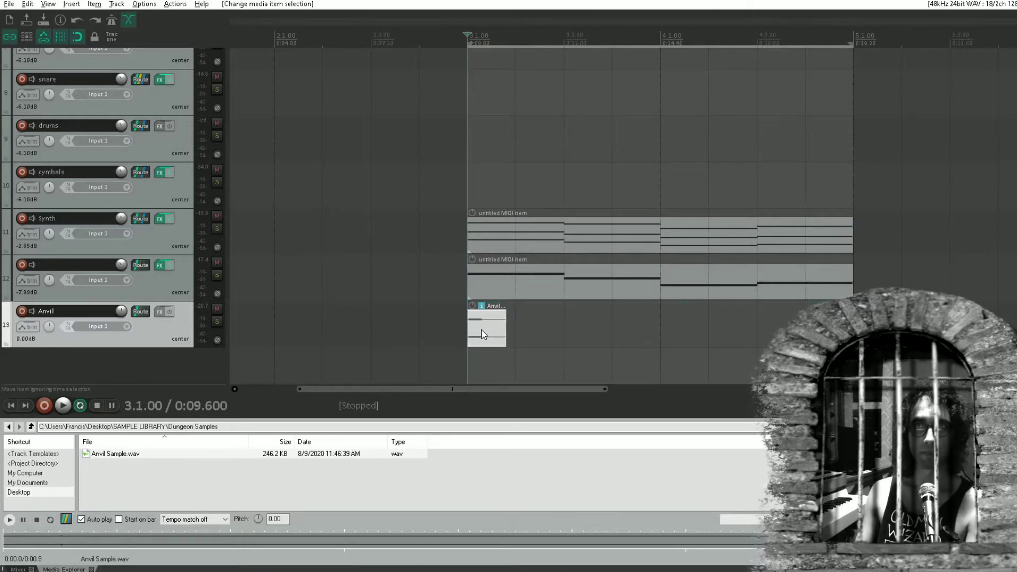
pyautogui.hotkey('ctrl', 'z')
pyautogui.hotkey('ctrl', 'z')
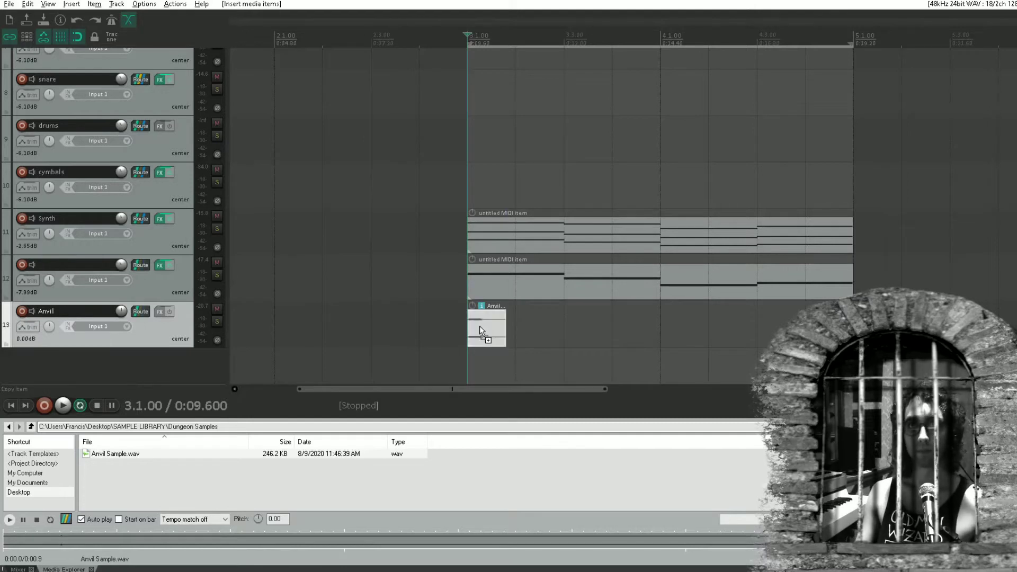
# Add ReaSamplOmatic5000 to the Anvil track's effects and load Anvil Sample.wav into it
pyautogui.click(160, 313)
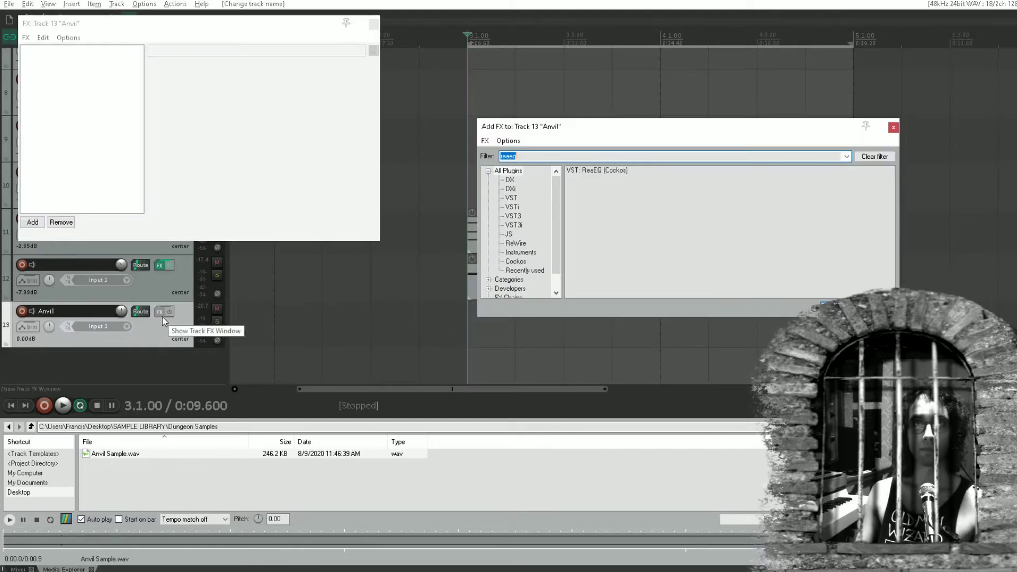
pyautogui.write('reas')
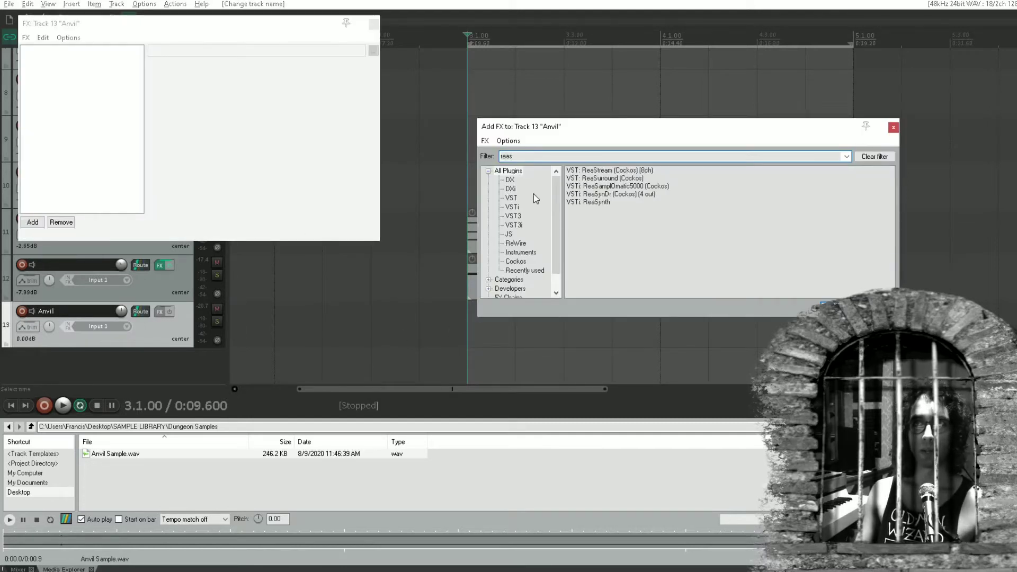
pyautogui.click(630, 186)
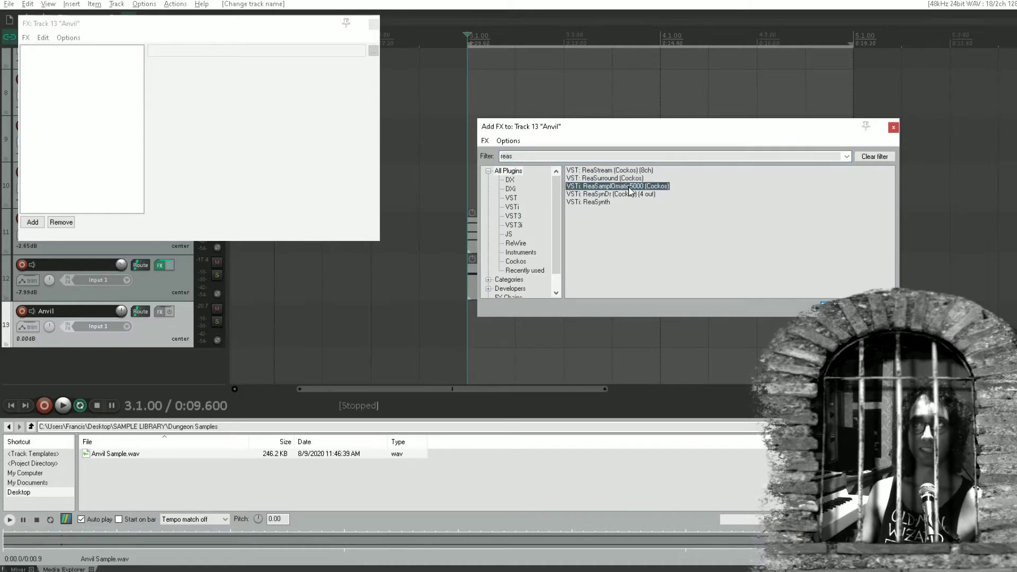
pyautogui.doubleClick(597, 188)
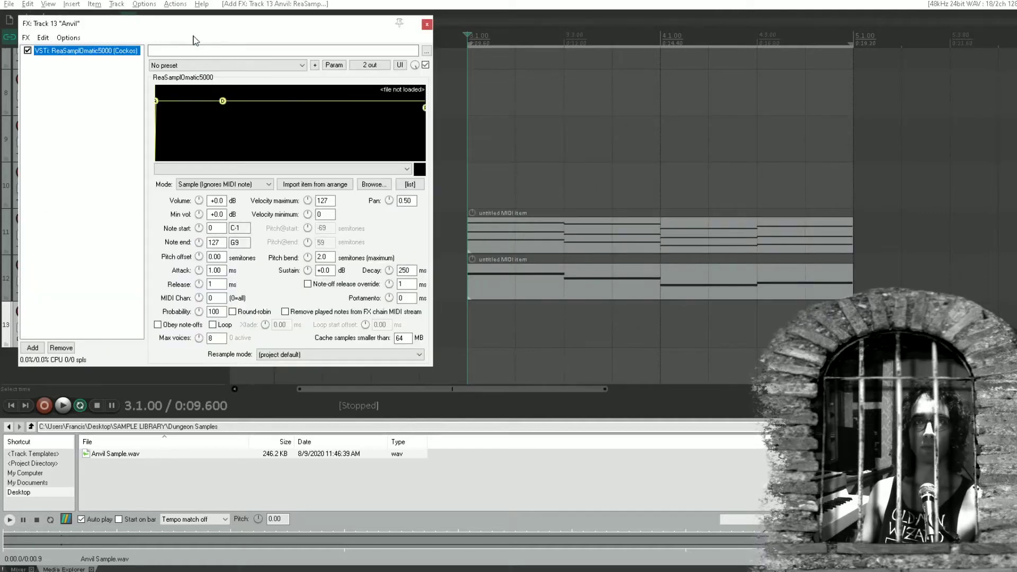
pyautogui.moveTo(115, 453); pyautogui.dragTo(253, 99)
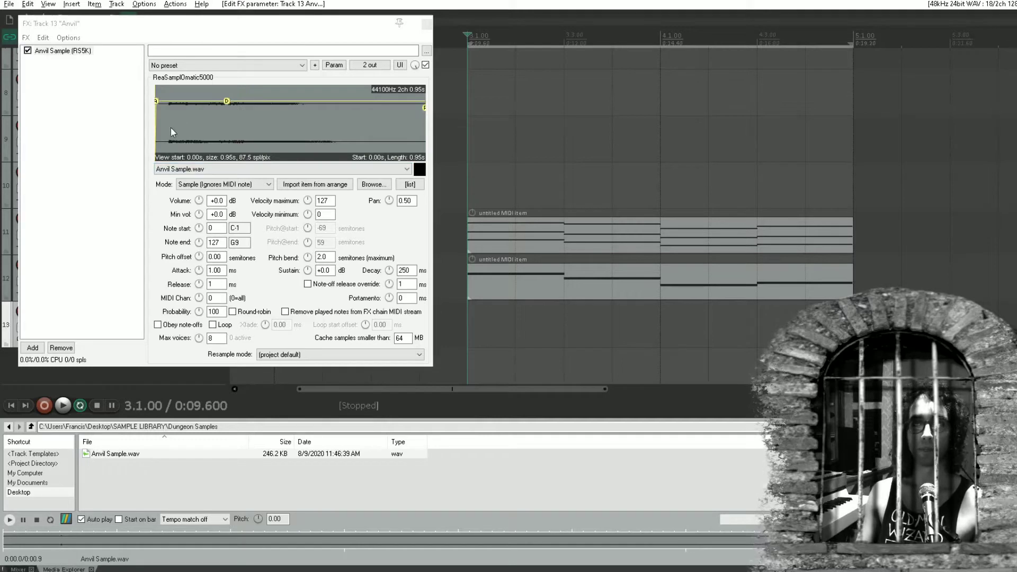
# Trim the sample start to about 0.05 s, shape the envelope to about -11.5 dB sustain and 237 ms decay, and close the sampler
pyautogui.moveTo(227, 101)
pyautogui.mouseDown()
pyautogui.moveTo(225, 130)
pyautogui.moveTo(223, 111)
pyautogui.mouseUp()
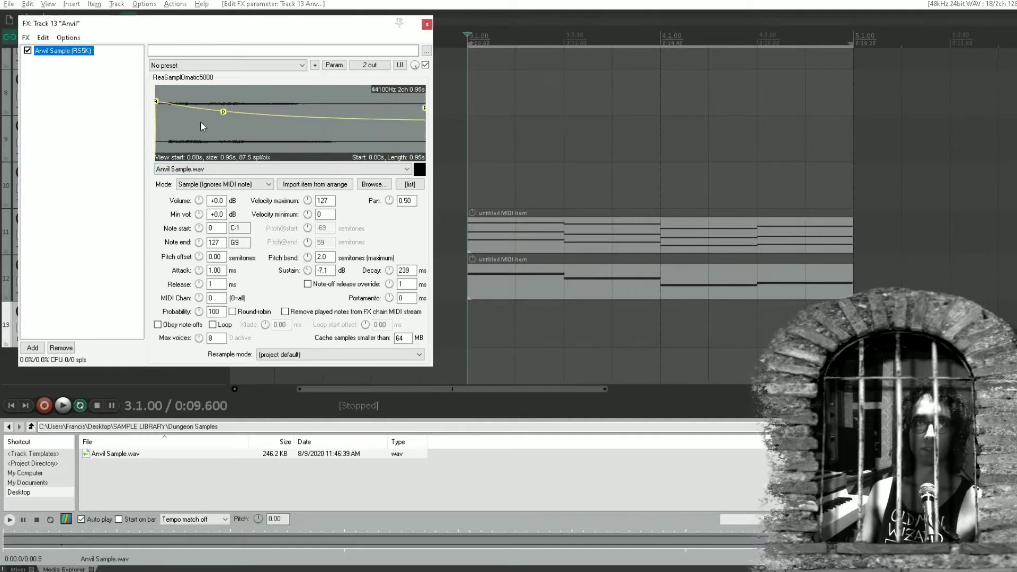
pyautogui.moveTo(155, 129); pyautogui.dragTo(165, 130)
pyautogui.scroll(4, 164, 129)
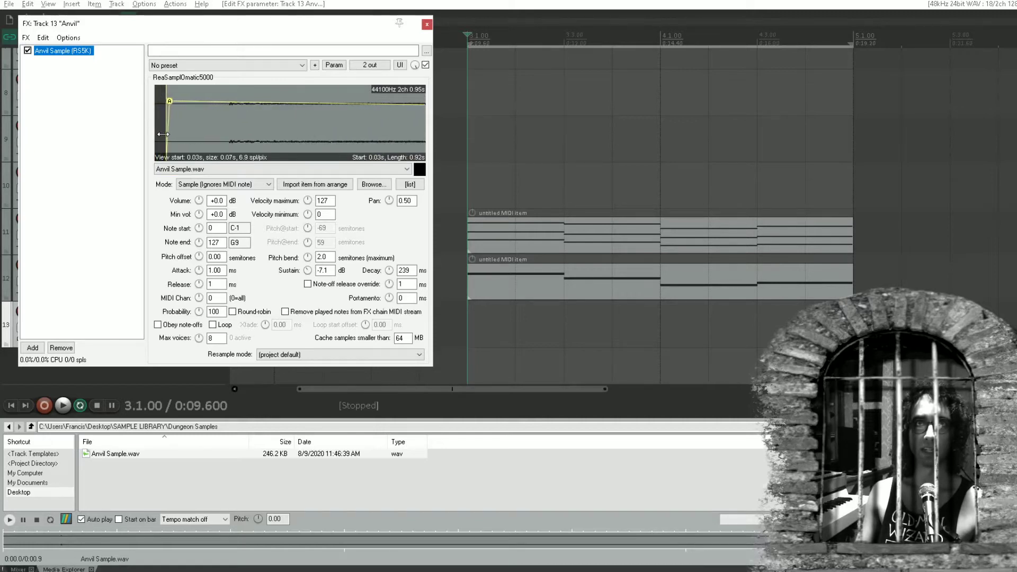
pyautogui.moveTo(183, 134); pyautogui.dragTo(259, 121)
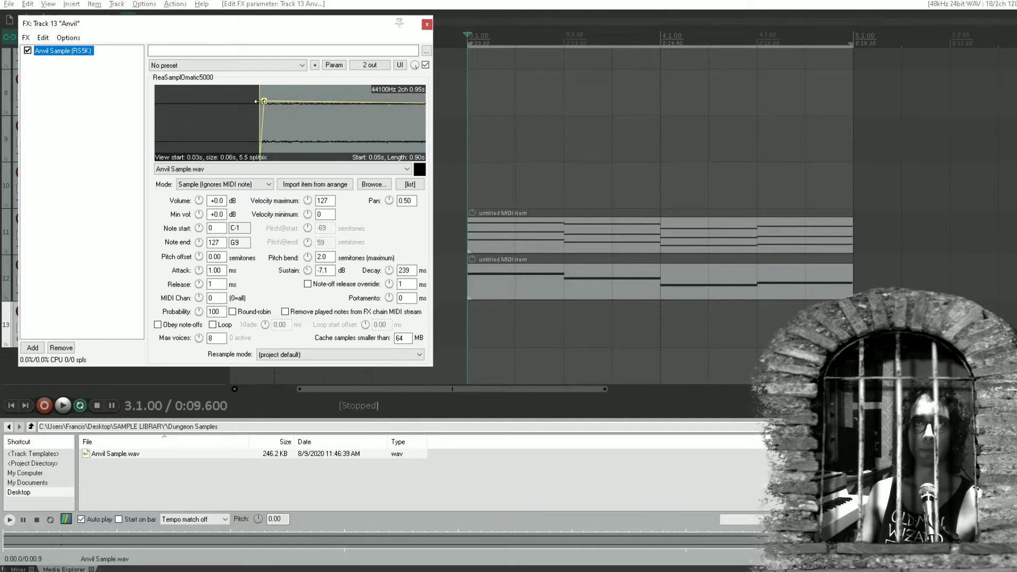
pyautogui.scroll(1, 264, 104)
pyautogui.scroll(-9, 333, 125)
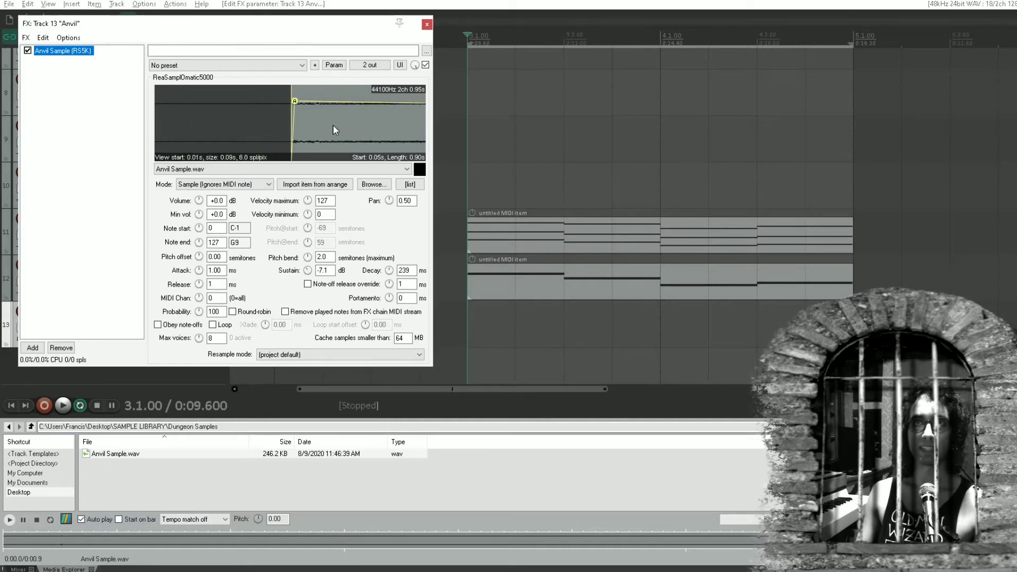
pyautogui.scroll(-1, 332, 125)
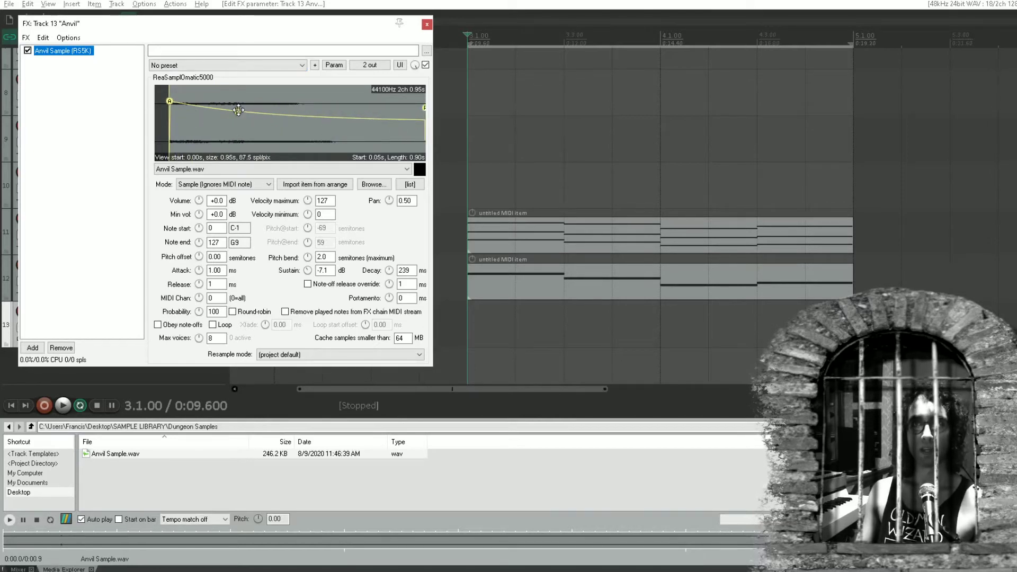
pyautogui.moveTo(238, 109); pyautogui.dragTo(237, 114)
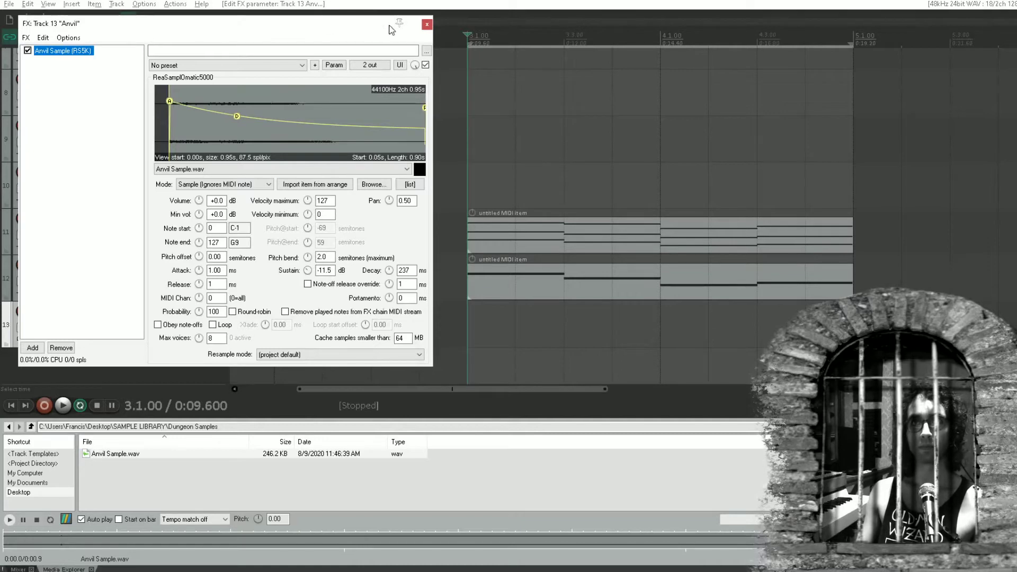
pyautogui.click(426, 25)
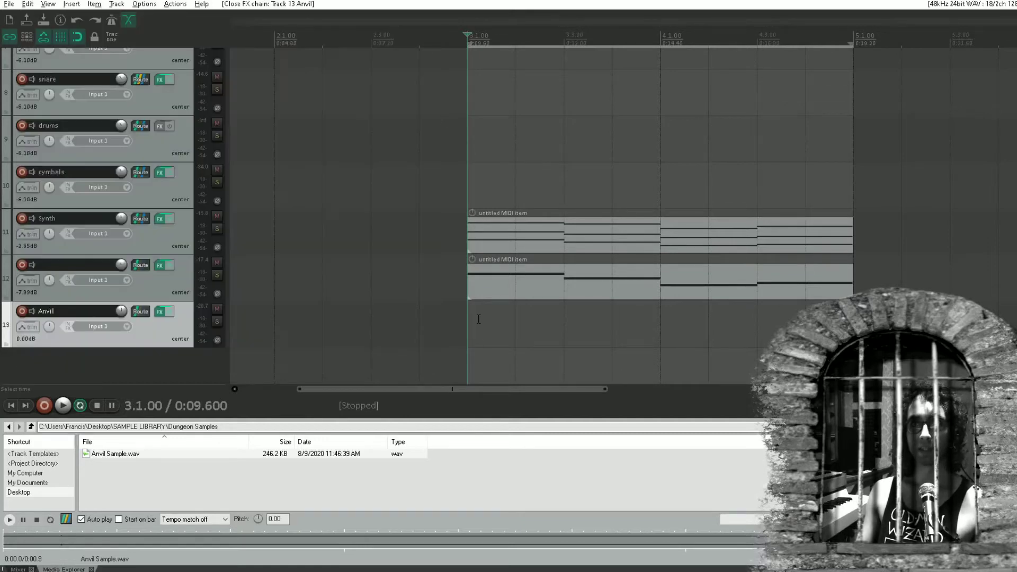
# Create a MIDI item on the Anvil track from 3.1.00 to 5.1.00 and open it for editing
pyautogui.moveTo(473, 321); pyautogui.dragTo(853, 327)
pyautogui.click(639, 331)
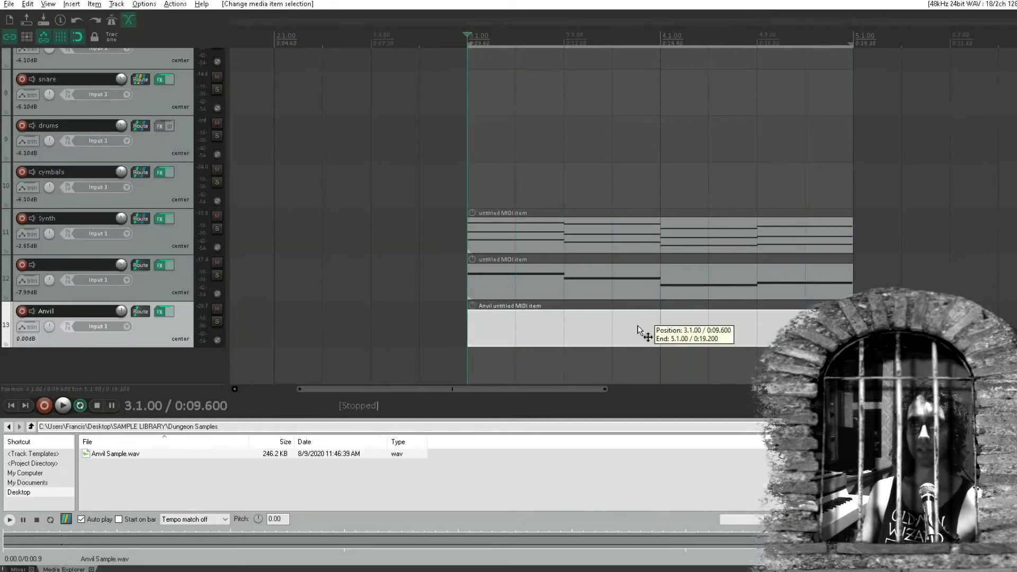
pyautogui.doubleClick(639, 331)
# Draw four consecutive one-beat notes on A2 filling bar 3, auditioning the pattern partway through
pyautogui.click(268, 246)
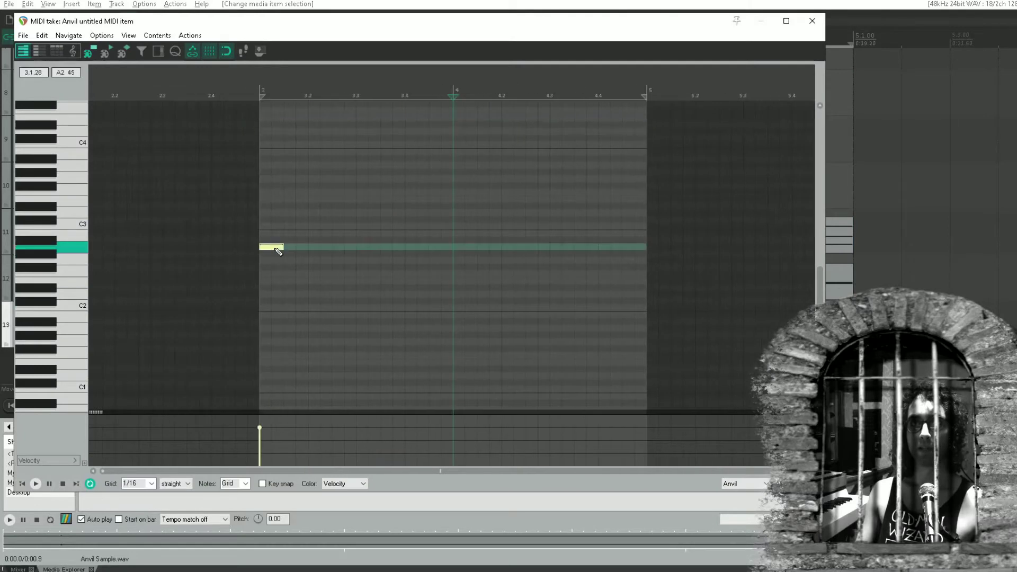
pyautogui.moveTo(278, 251); pyautogui.dragTo(403, 247)
pyautogui.click(187, 261)
pyautogui.press('space')
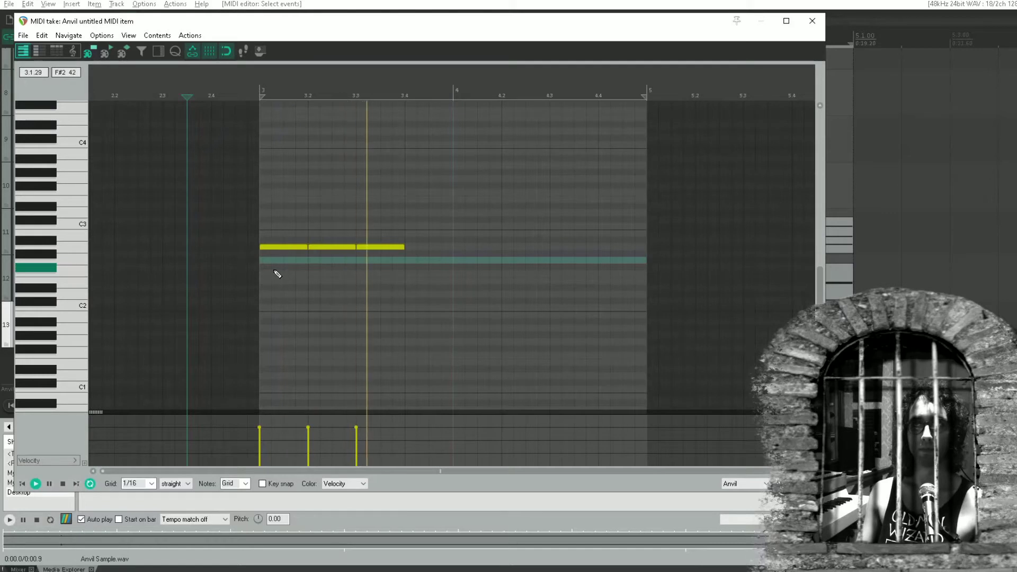
pyautogui.press('space')
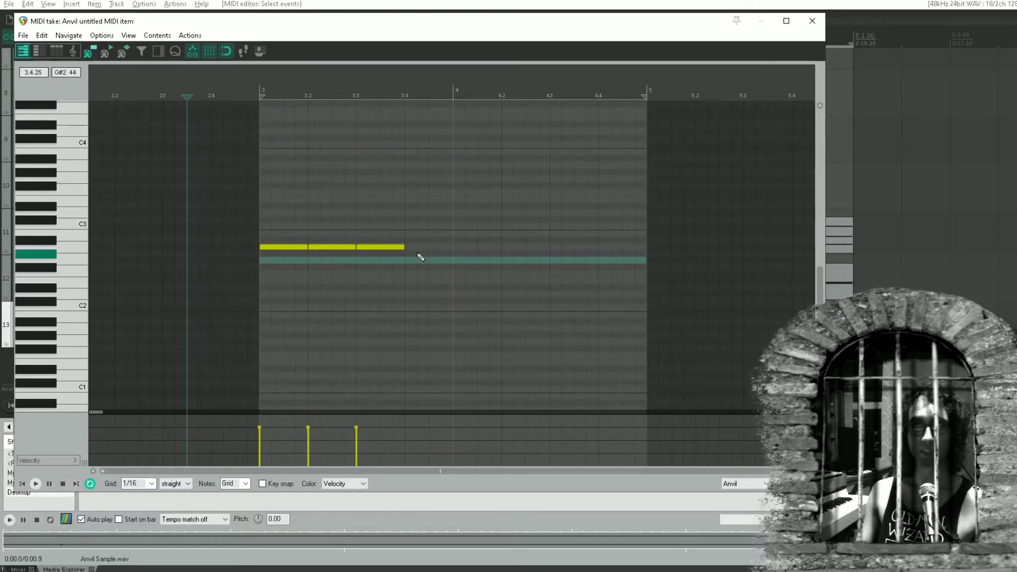
pyautogui.moveTo(406, 246); pyautogui.dragTo(451, 247)
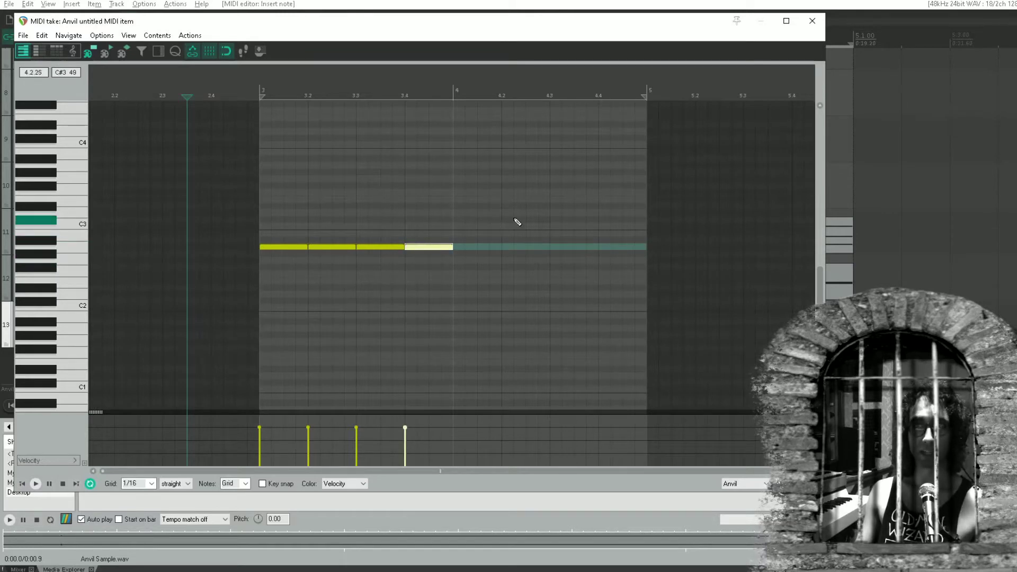
# Copy the four A2 notes from bar 3 into bar 4 and close the MIDI editor
pyautogui.moveTo(518, 222); pyautogui.dragTo(227, 316)
pyautogui.moveTo(277, 246); pyautogui.dragTo(485, 247)
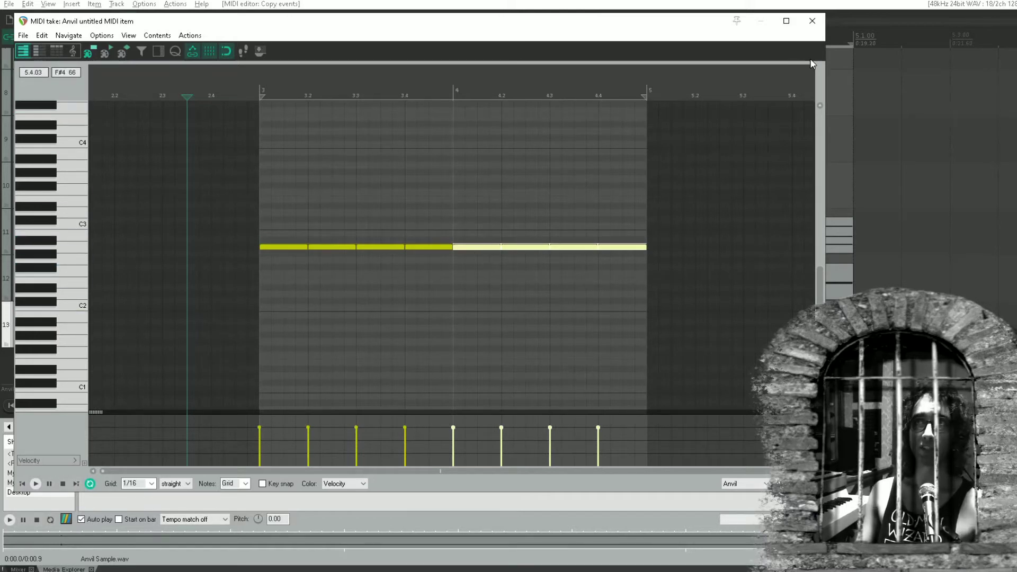
pyautogui.click(812, 21)
# Play the project and lower the Anvil track's volume to -4.17 dB during playback, stopping once it is set
pyautogui.click(467, 193)
pyautogui.press('space')
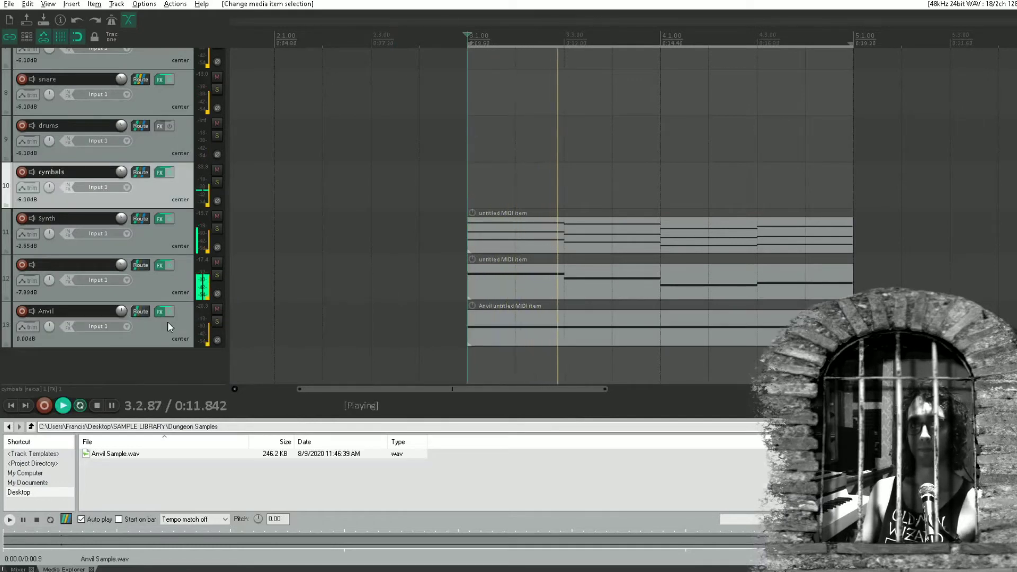
pyautogui.click(120, 310)
pyautogui.keyDown('ctrl'); pyautogui.click(120, 309); pyautogui.keyUp('ctrl')
pyautogui.scroll(-5, 120, 312)
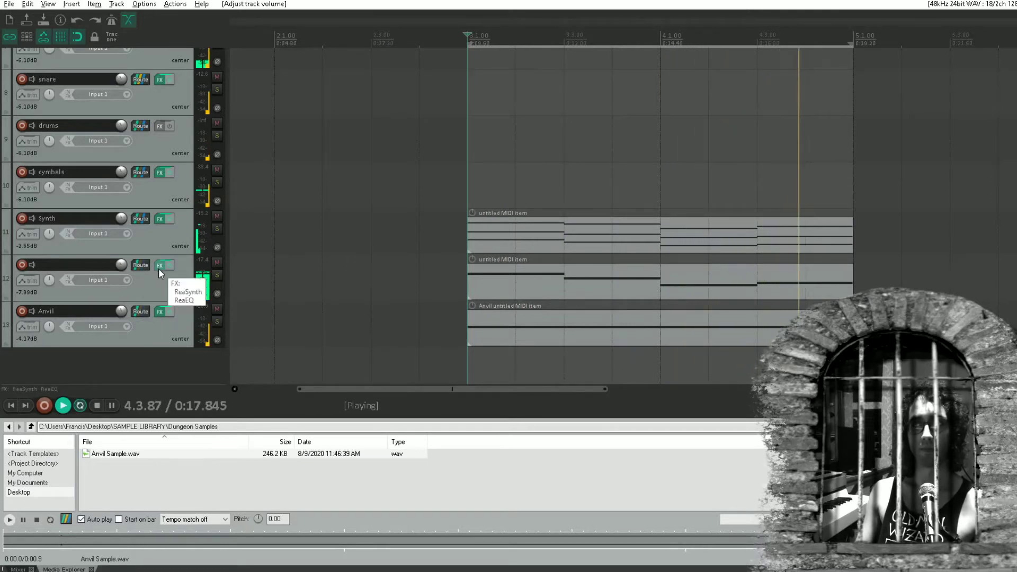
pyautogui.press('space')
# Add a new track below the Anvil track and name it Anvil Melody
pyautogui.doubleClick(122, 368)
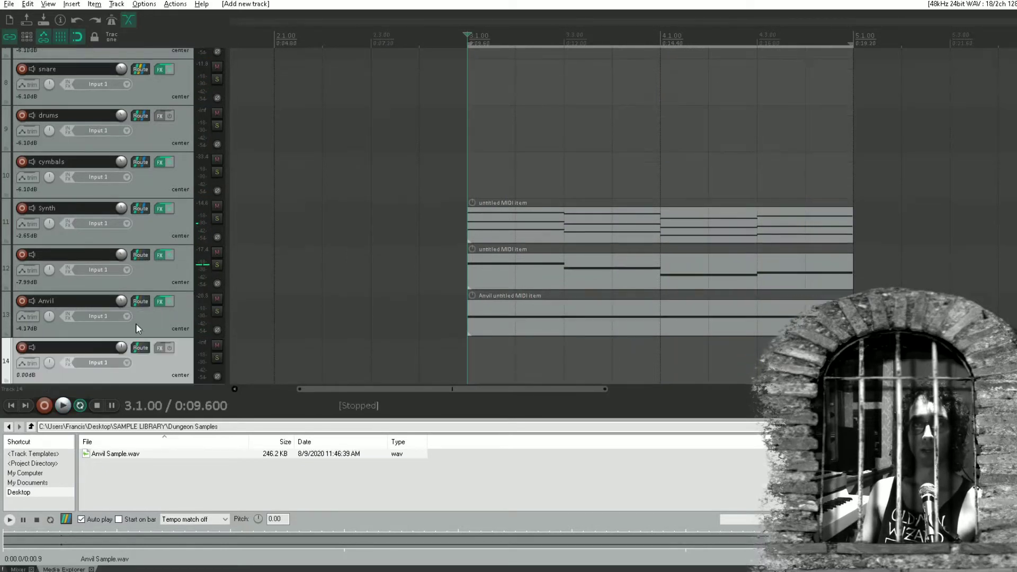
pyautogui.click(89, 311)
pyautogui.doubleClick(90, 310)
pyautogui.write('Anvil Melody')
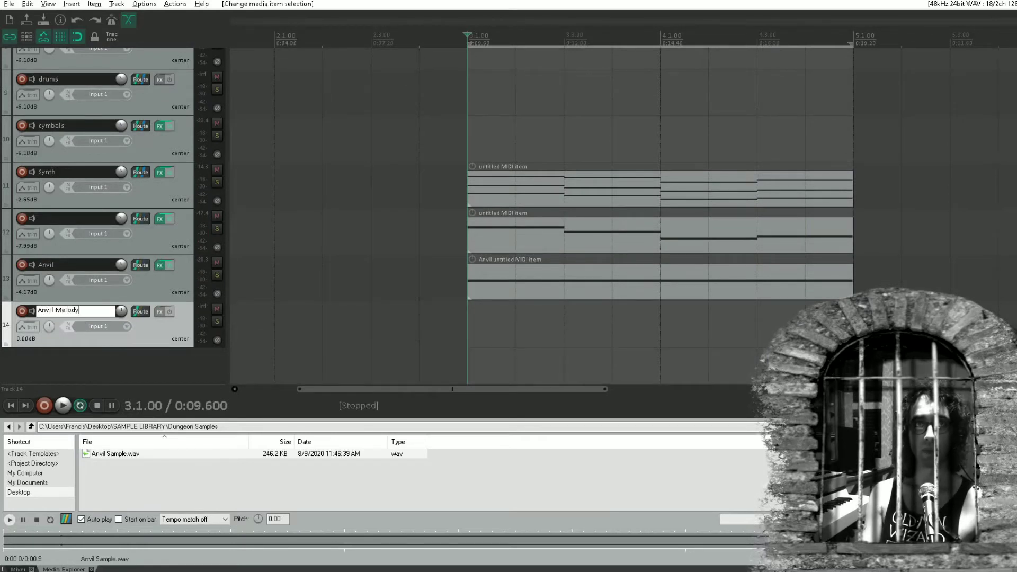
pyautogui.press('Return')
# Insert ReaSamplOmatic5000 on the Anvil Melody track and load Anvil Sample.wav into it
pyautogui.click(160, 312)
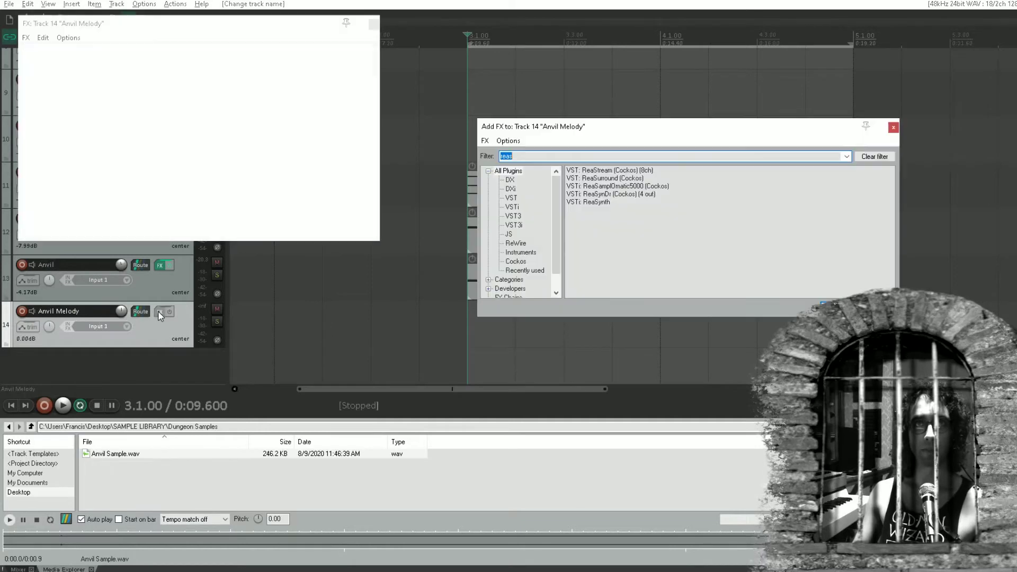
pyautogui.doubleClick(606, 187)
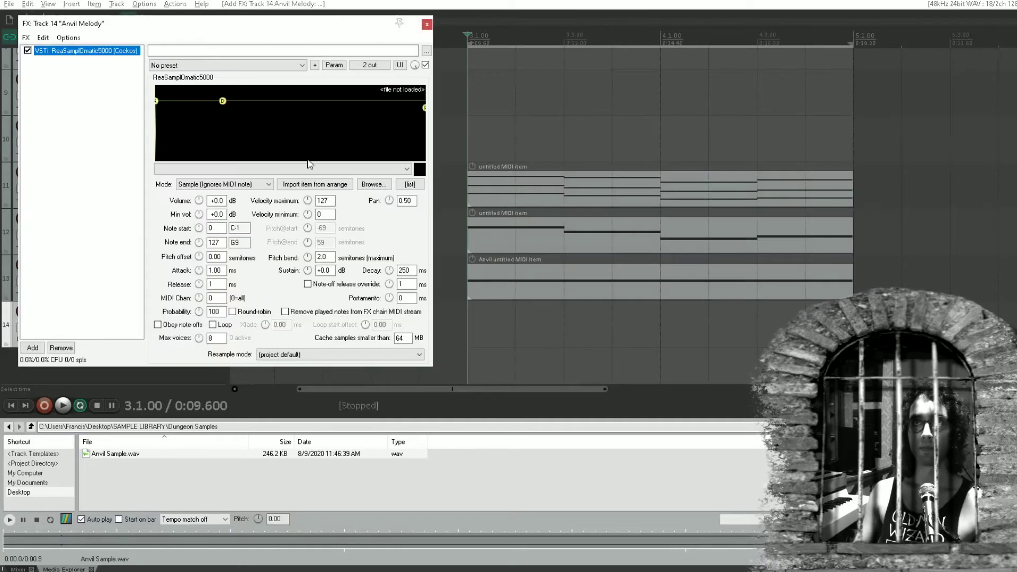
pyautogui.moveTo(213, 453); pyautogui.dragTo(191, 132)
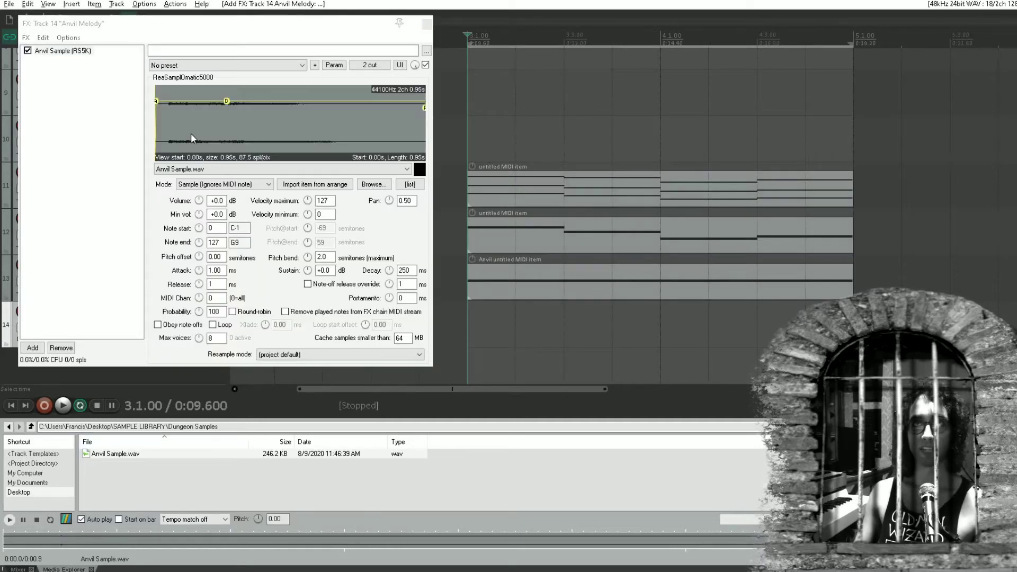
# Trim the sample start to about 0.05 s and shape the envelope to about -10.9 dB sustain and 248 ms decay
pyautogui.scroll(6, 167, 127)
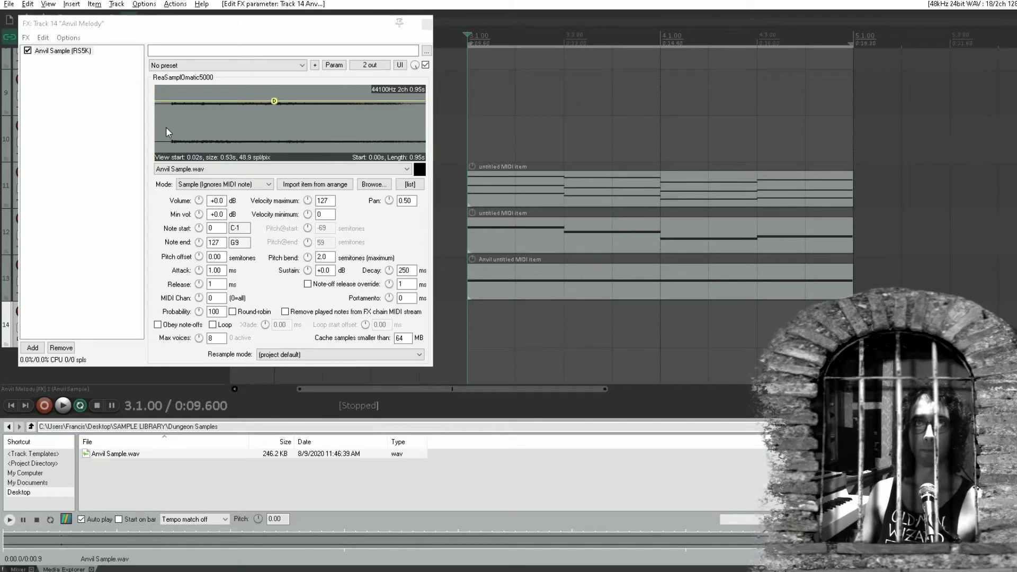
pyautogui.moveTo(188, 126); pyautogui.dragTo(332, 111)
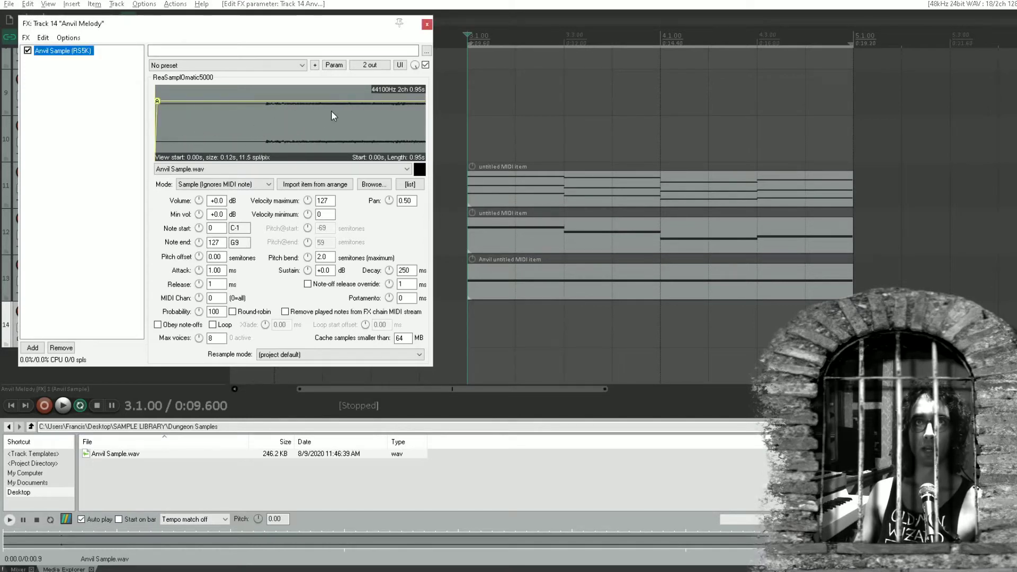
pyautogui.moveTo(162, 120); pyautogui.dragTo(268, 115)
pyautogui.scroll(-5, 300, 114)
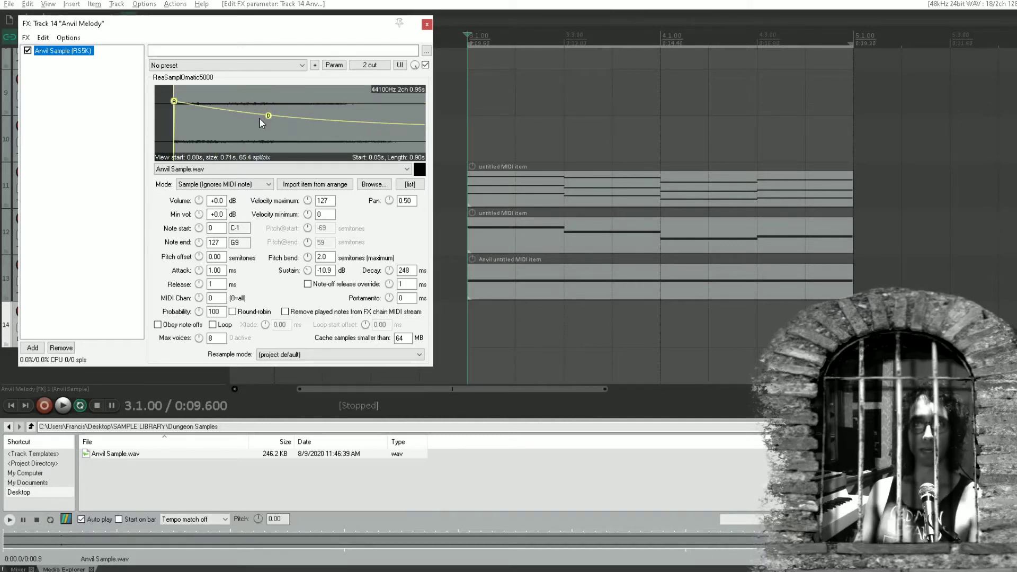
# Set the sampler's mode to Note (Semitone shifted) and close its FX window
pyautogui.click(223, 184)
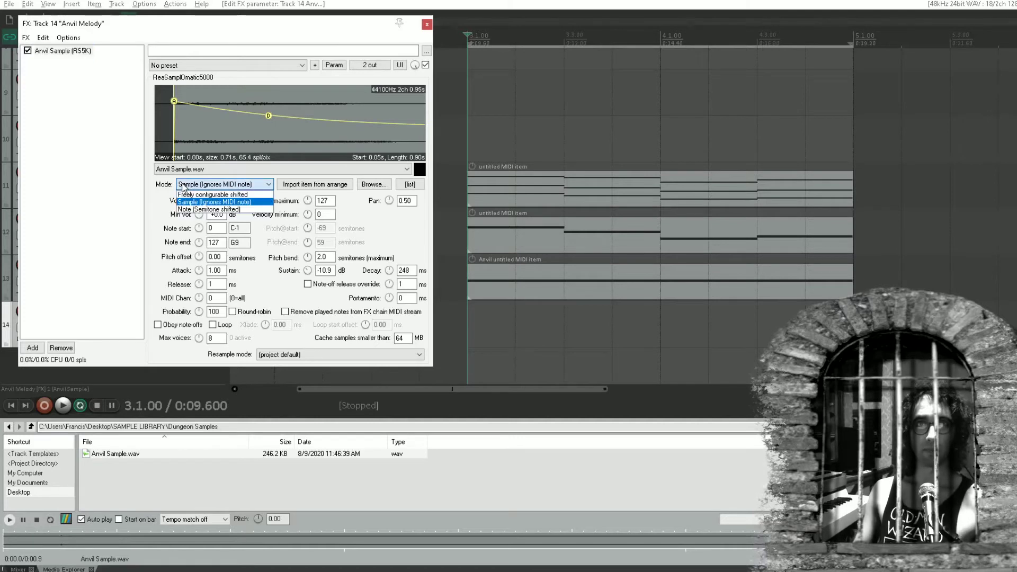
pyautogui.click(206, 210)
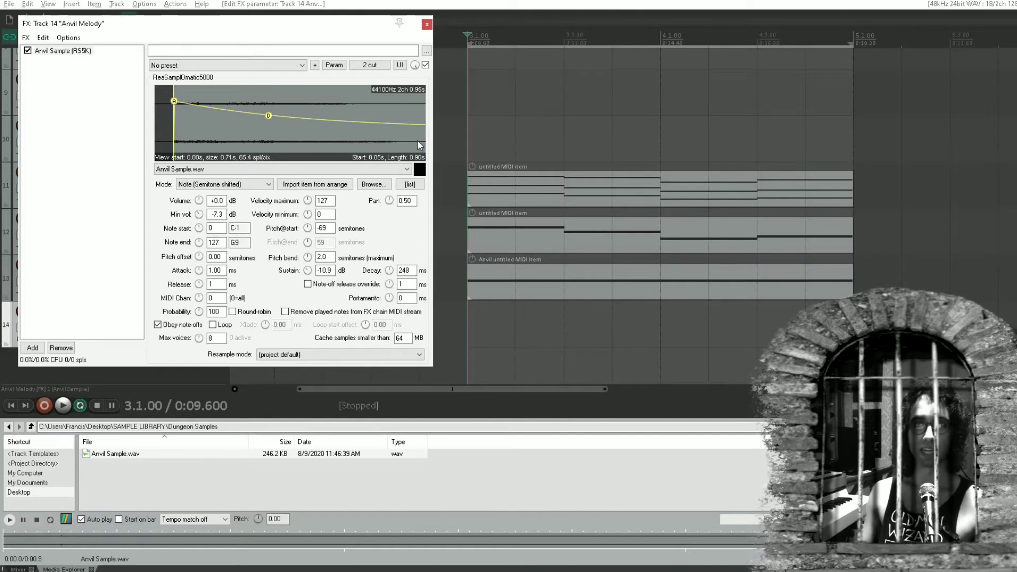
pyautogui.click(427, 24)
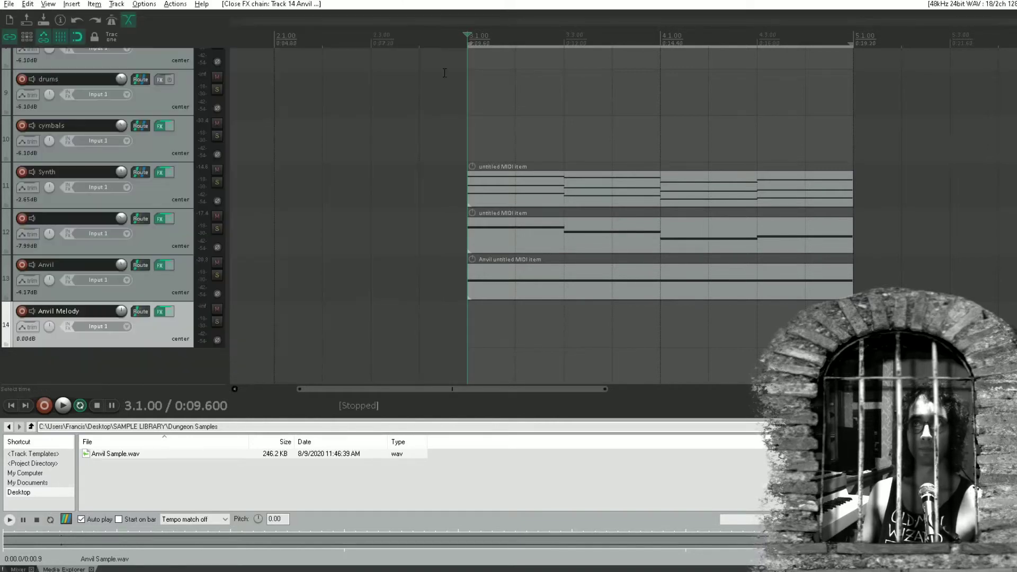
# Open the Synth track's MIDI item, audition its upper two notes at the start of bar 3, and narrow the editor window
pyautogui.doubleClick(479, 197)
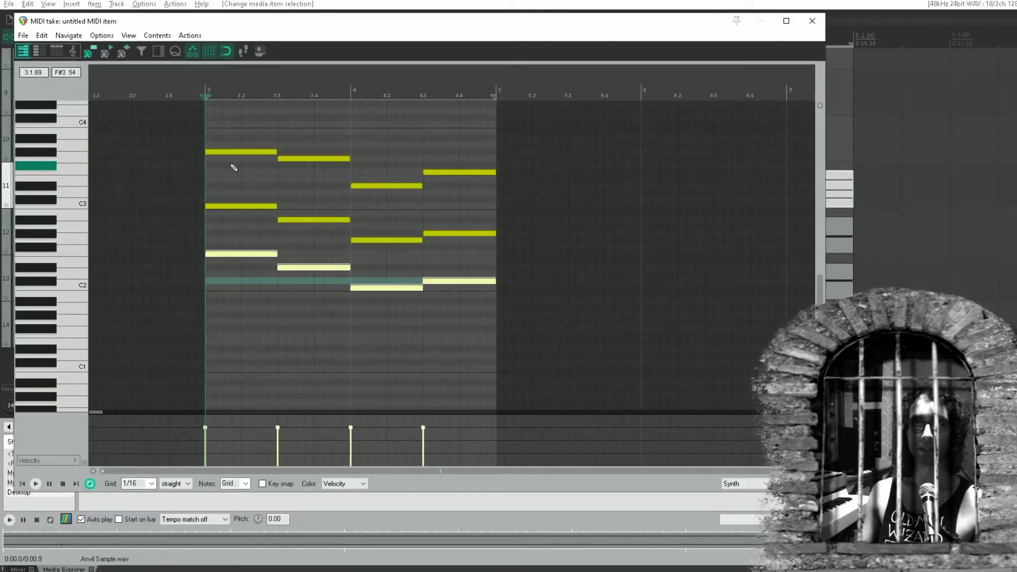
pyautogui.click(230, 152)
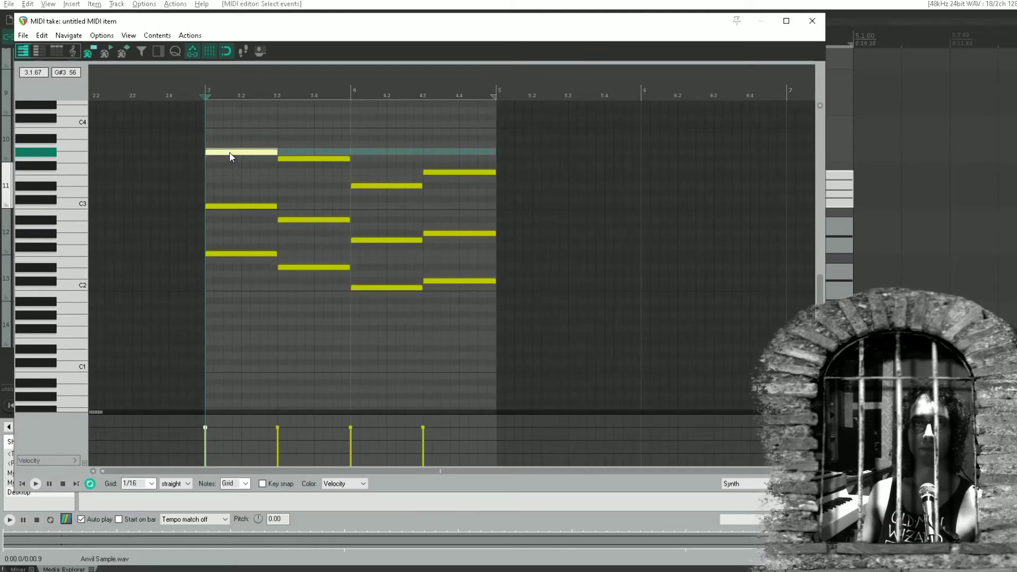
pyautogui.click(224, 207)
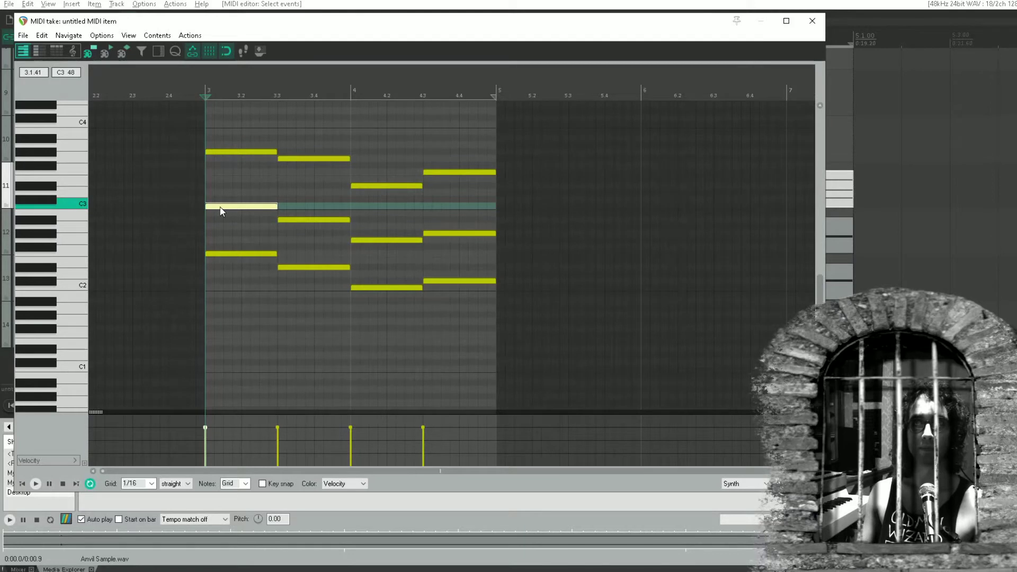
pyautogui.moveTo(826, 32); pyautogui.dragTo(321, 106)
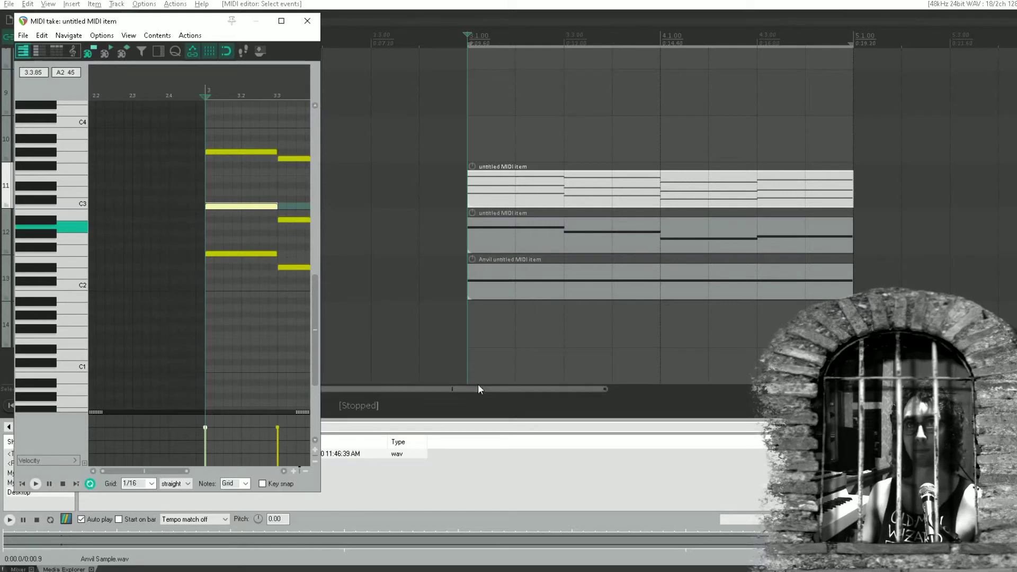
# Create a MIDI item on the Anvil Melody track from 3.1.00 to 5.1.00 and draw a one-beat C3 note at its start
pyautogui.moveTo(474, 322); pyautogui.dragTo(798, 322)
pyautogui.doubleClick(603, 318)
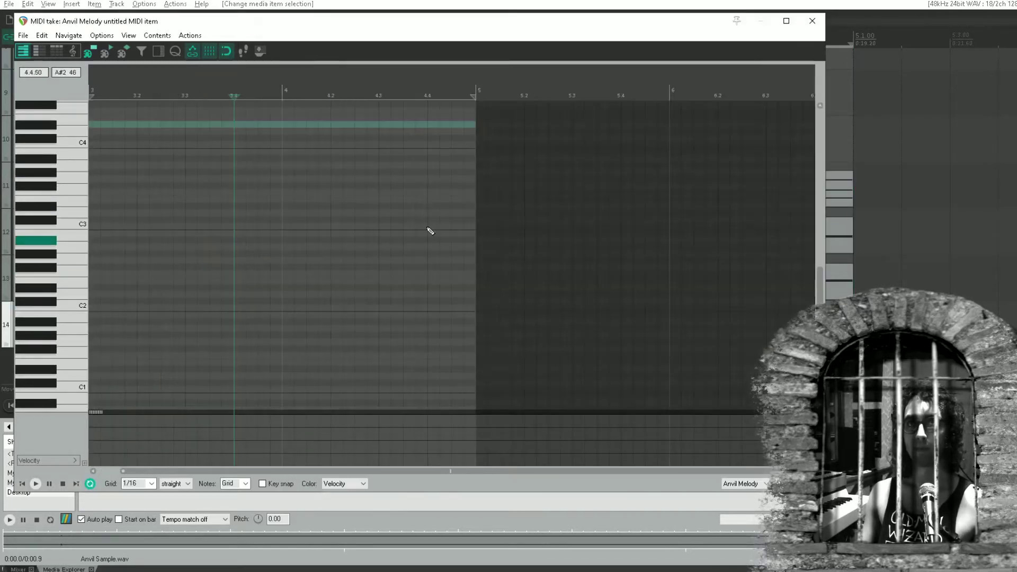
pyautogui.moveTo(191, 21); pyautogui.dragTo(500, 12)
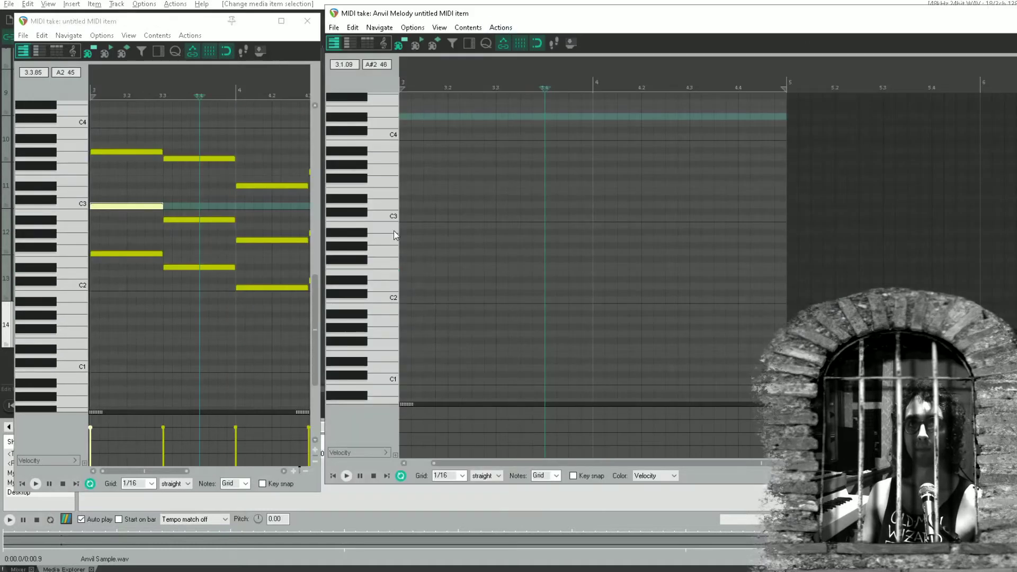
pyautogui.click(412, 214)
pyautogui.moveTo(414, 216); pyautogui.dragTo(682, 216)
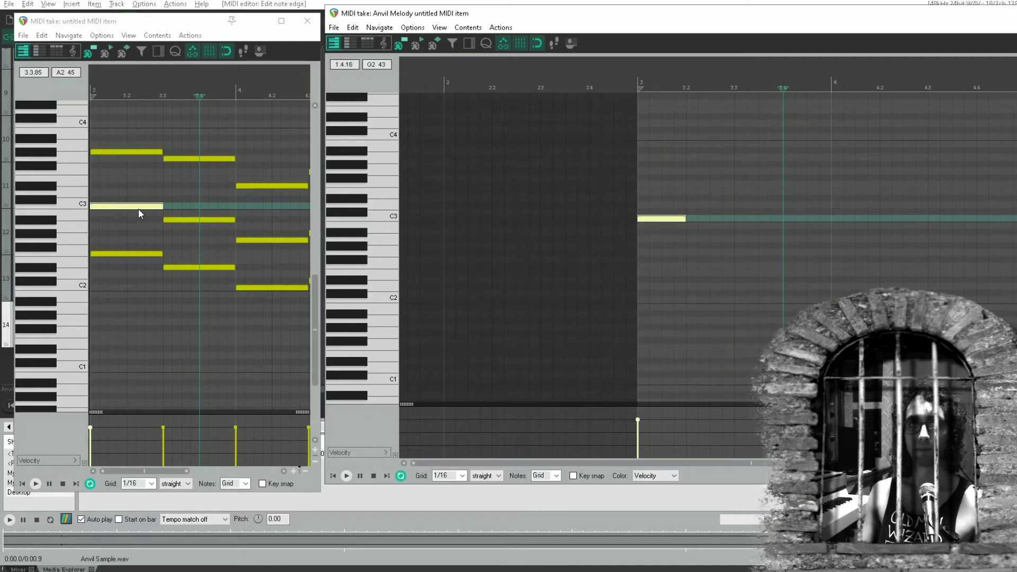
# Try the Anvil Melody note an octave higher on C4 and compare its pitch with the Synth's first C3 note
pyautogui.moveTo(662, 221); pyautogui.dragTo(674, 143)
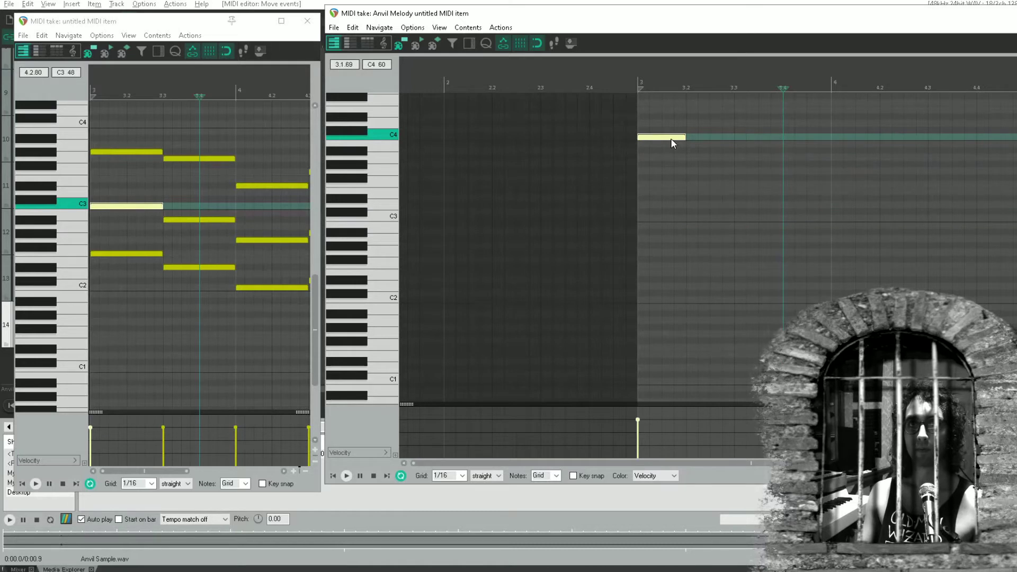
pyautogui.click(118, 206)
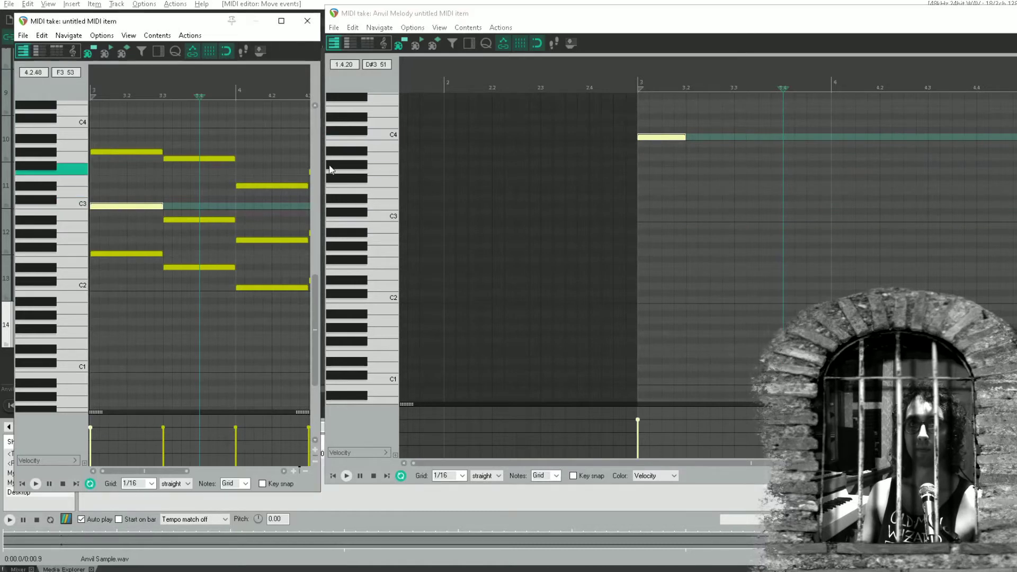
pyautogui.click(656, 142)
pyautogui.press('Delete')
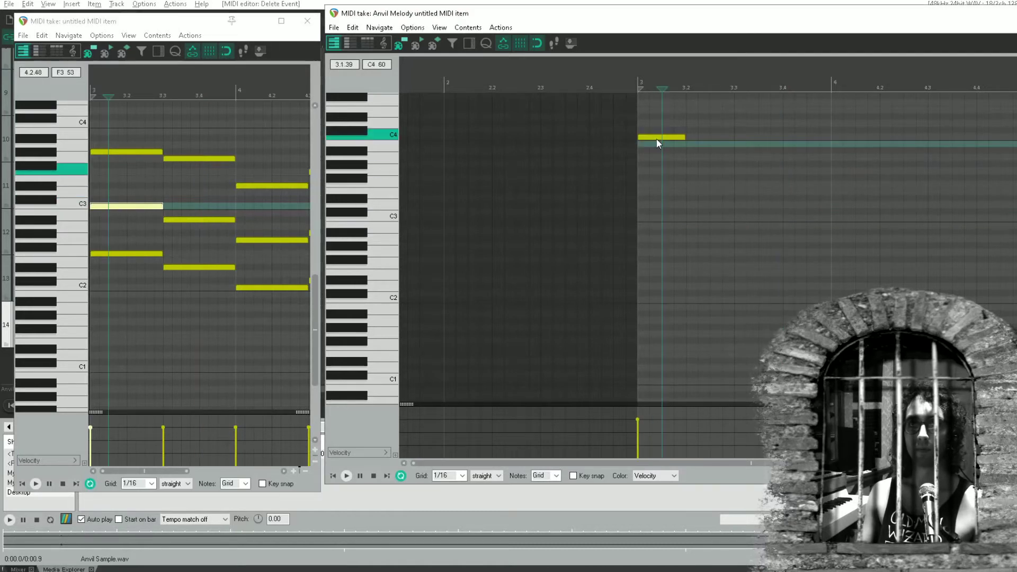
pyautogui.click(657, 138)
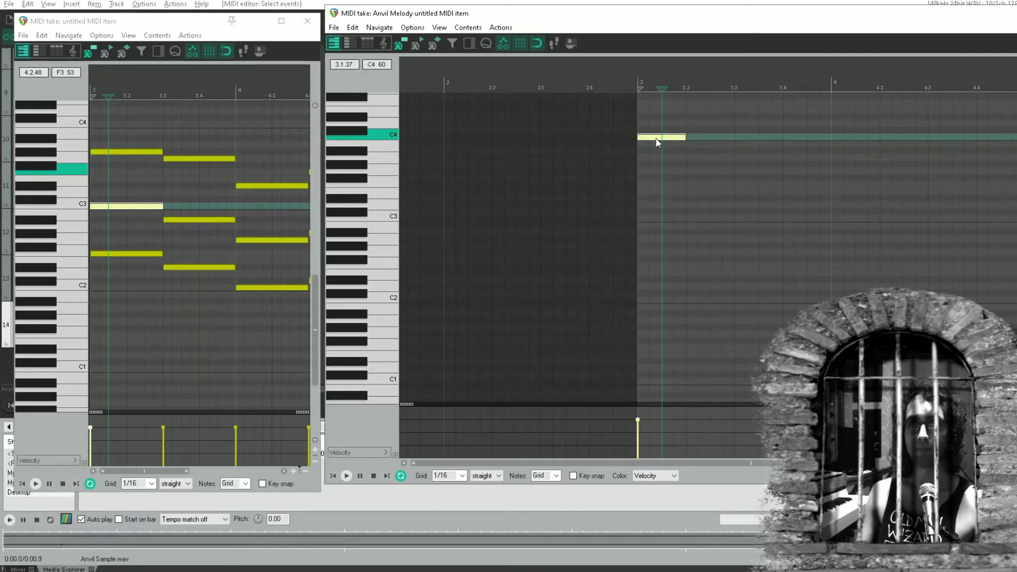
pyautogui.click(129, 208)
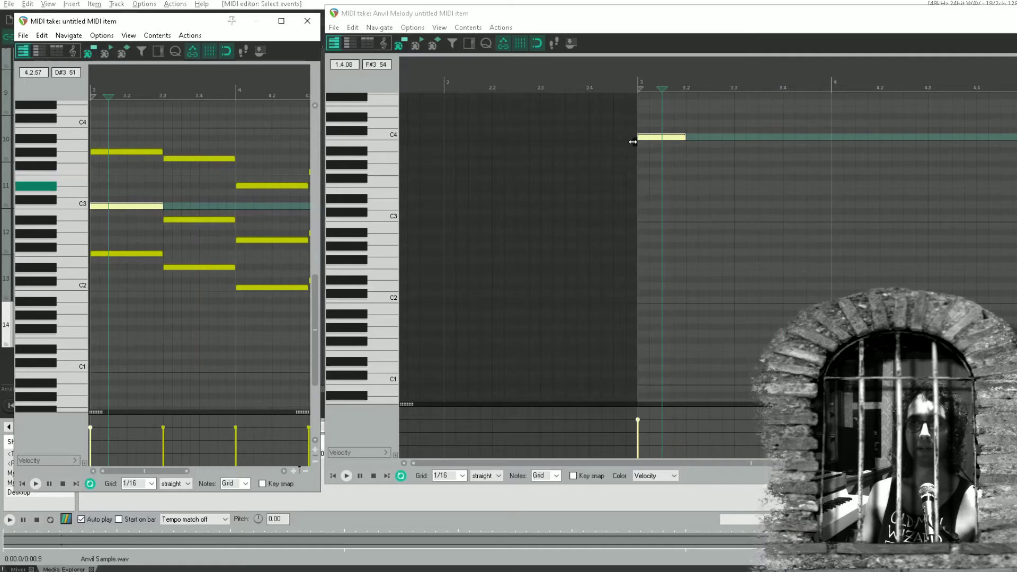
pyautogui.click(651, 138)
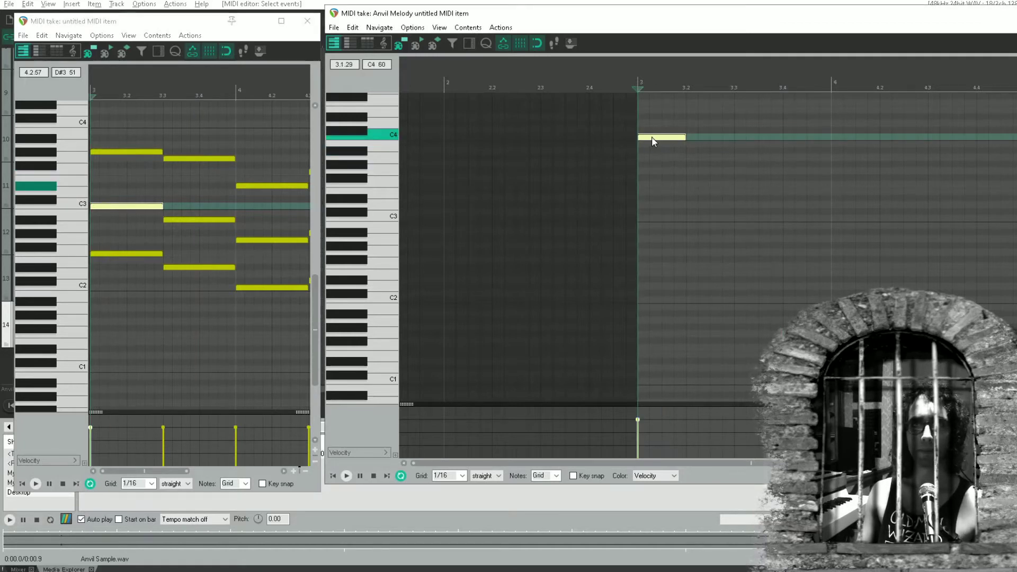
# Move the Anvil Melody note back down to C3 and audition it against the Synth's C3 note
pyautogui.moveTo(652, 137); pyautogui.dragTo(658, 220)
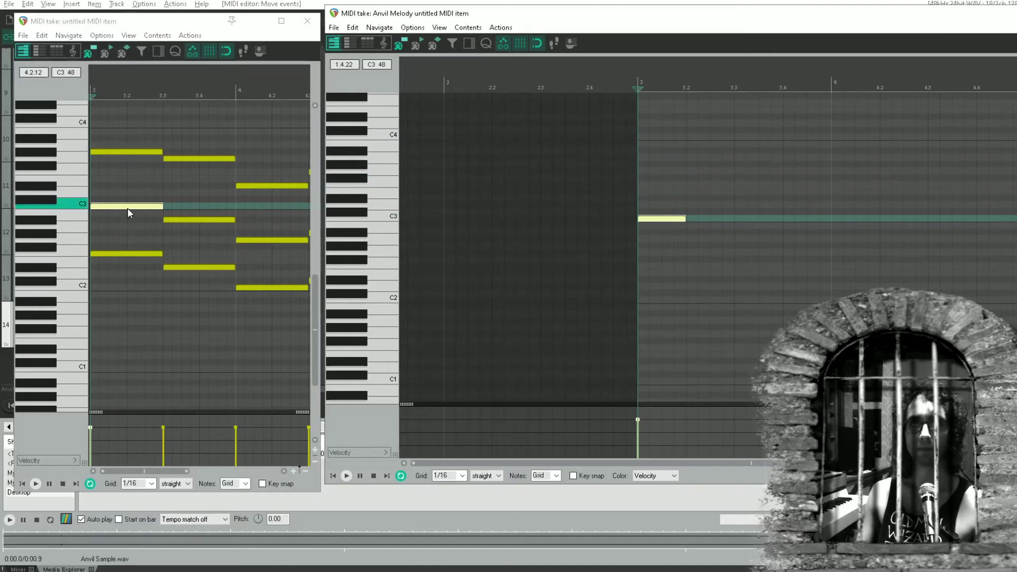
pyautogui.click(127, 208)
pyautogui.click(660, 221)
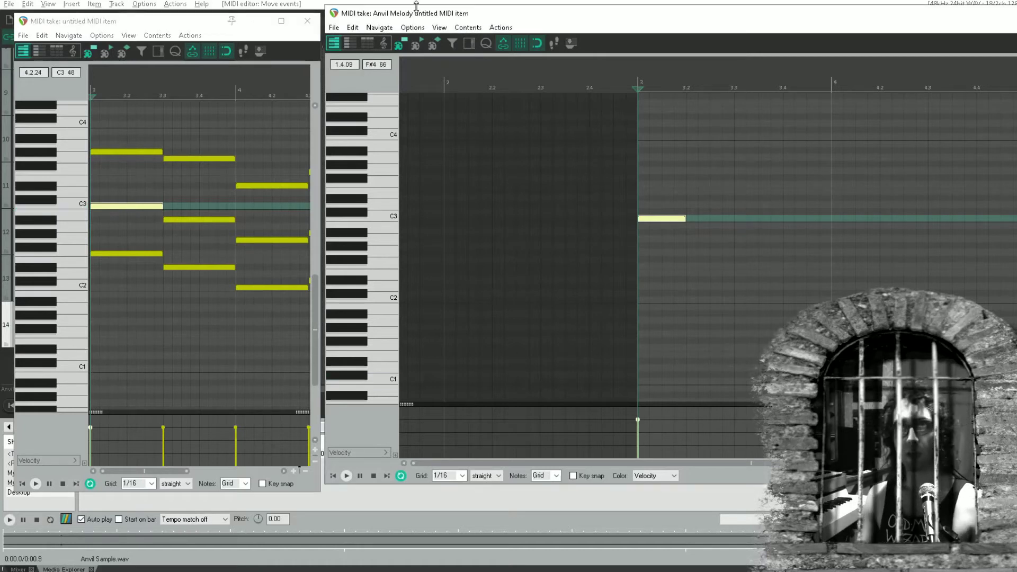
# Close the Synth MIDI editor and set the pitch offset of the Anvil Melody sampler to 6 semitones
pyautogui.moveTo(398, 16); pyautogui.dragTo(755, 17)
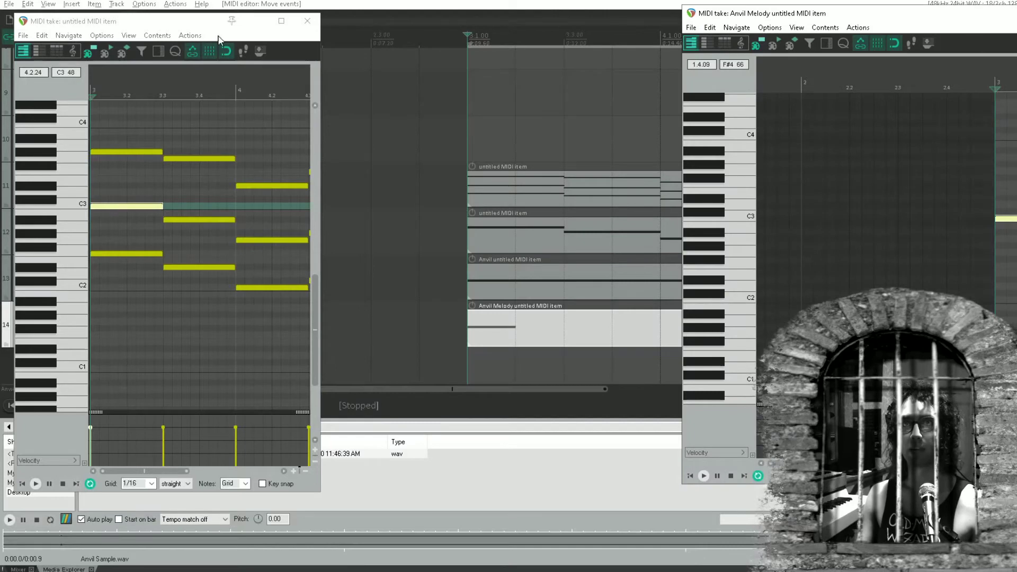
pyautogui.click(307, 20)
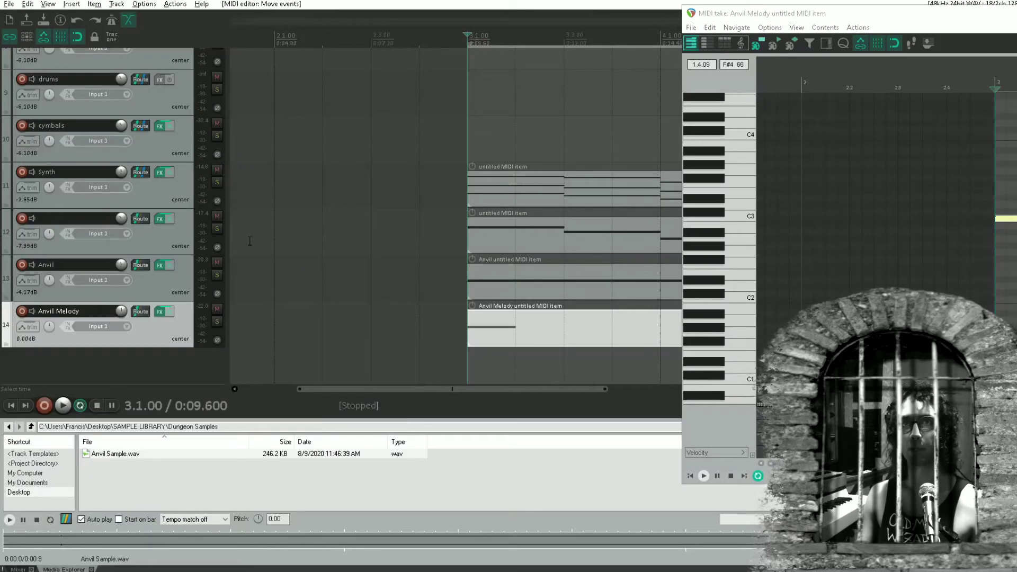
pyautogui.click(160, 312)
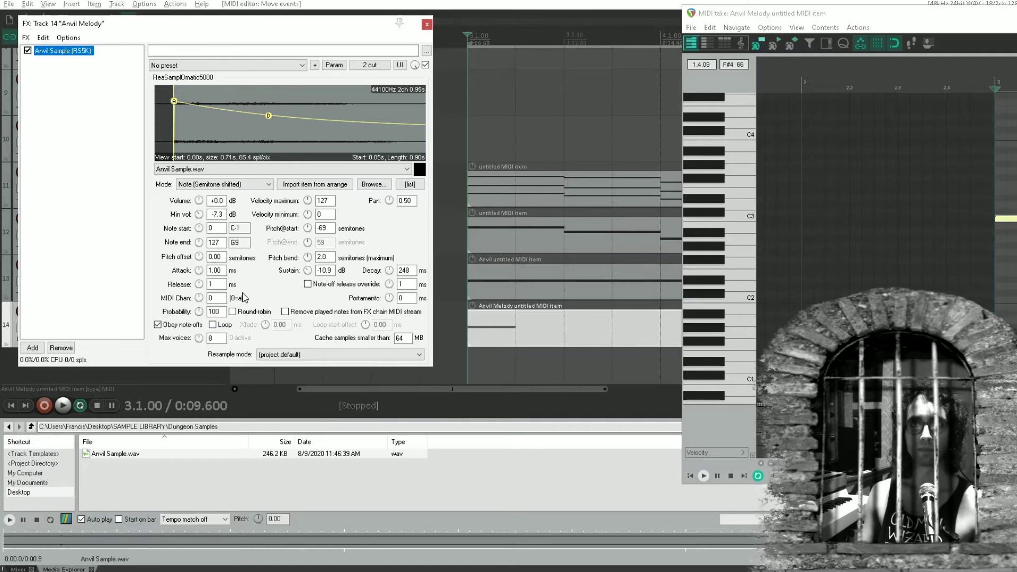
pyautogui.doubleClick(216, 257)
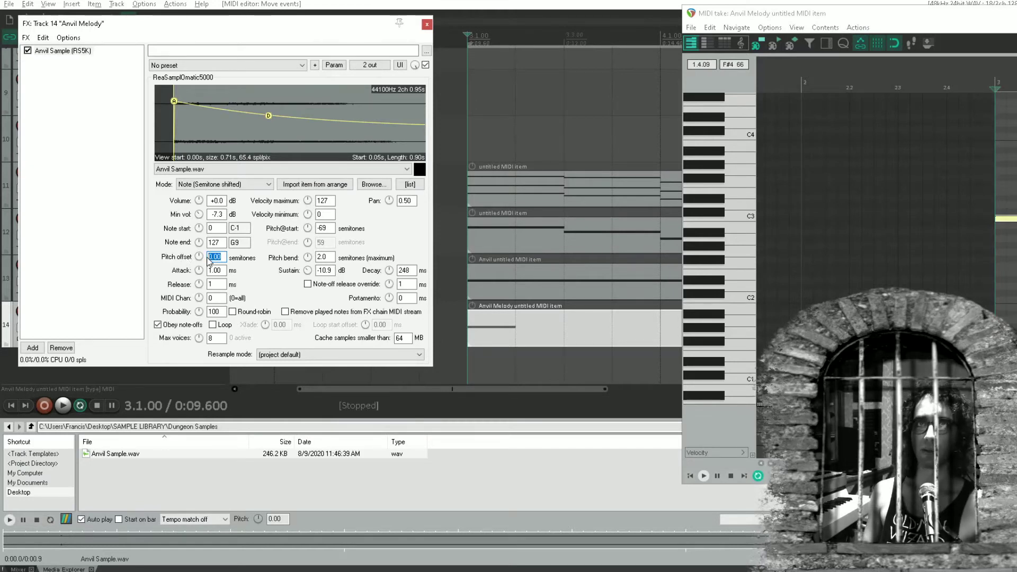
pyautogui.write('6')
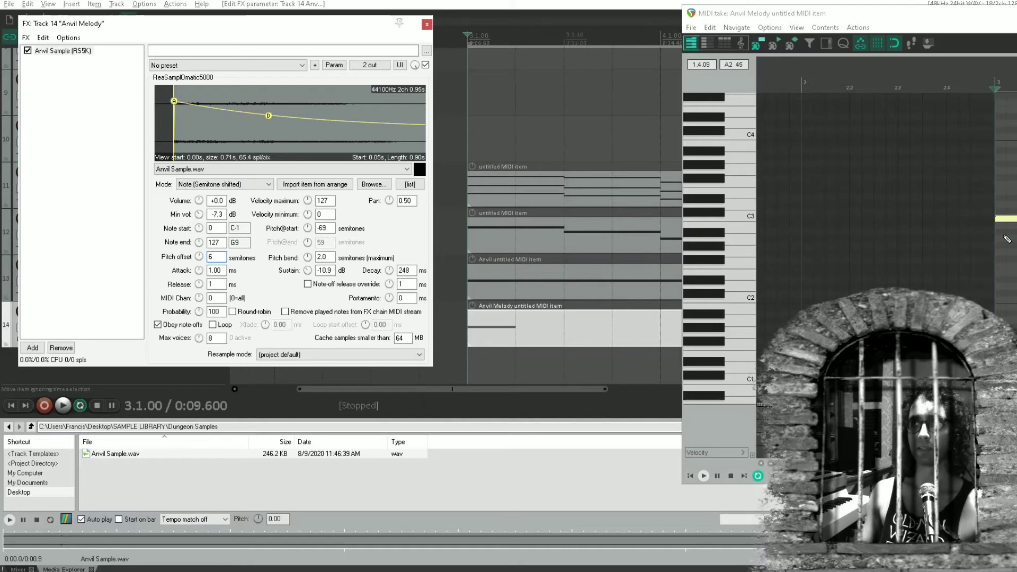
# Audition the Anvil Melody's C3 note and reopen the Synth track's MIDI item for a pitch comparison
pyautogui.click(1014, 222)
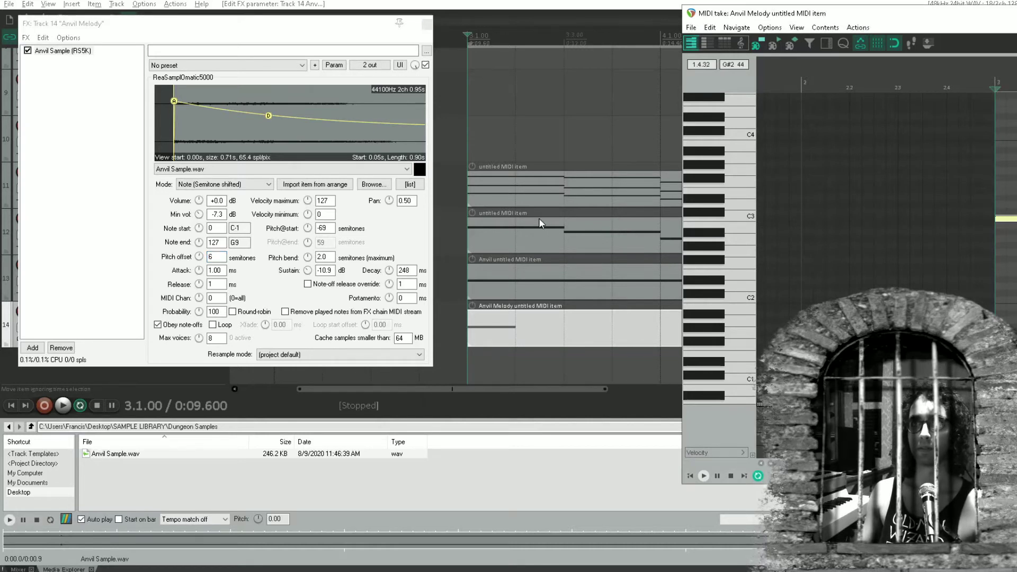
pyautogui.click(513, 238)
pyautogui.doubleClick(516, 191)
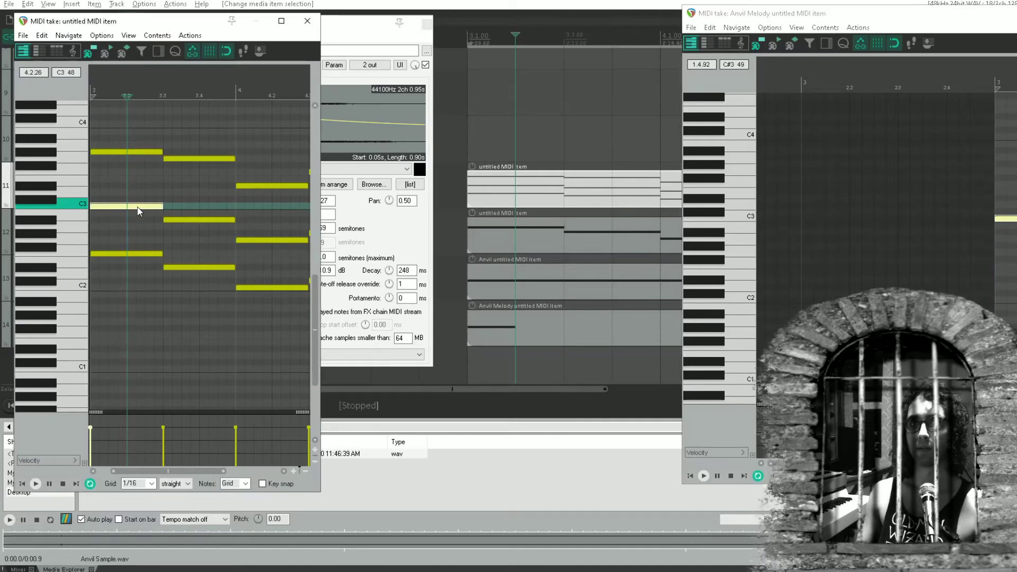
# Set the Anvil Melody sampler's pitch offset to 4 semitones and replace its C3 note with a shorter one
pyautogui.click(308, 21)
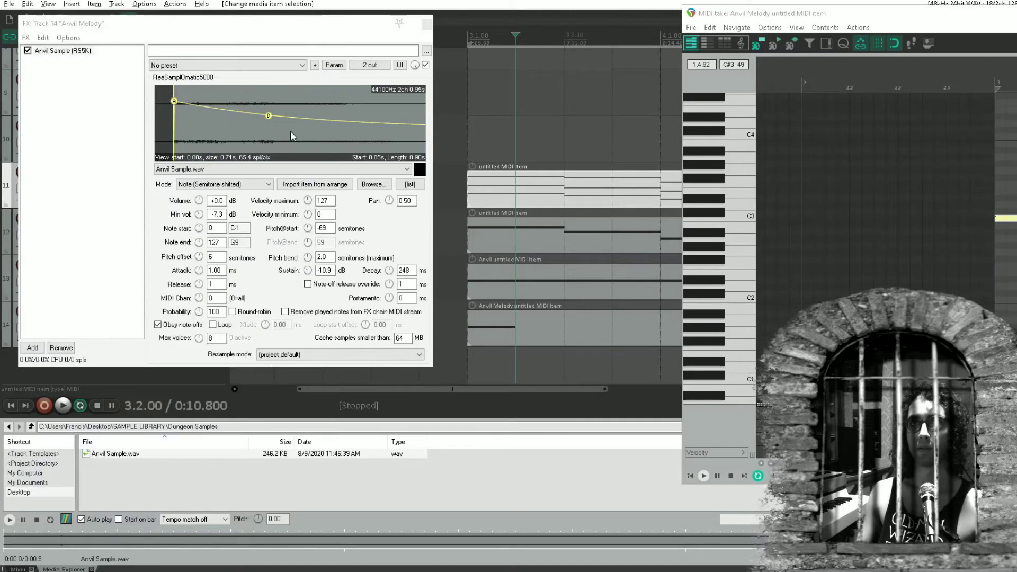
pyautogui.click(213, 258)
pyautogui.press('BackSpace')
pyautogui.write('4')
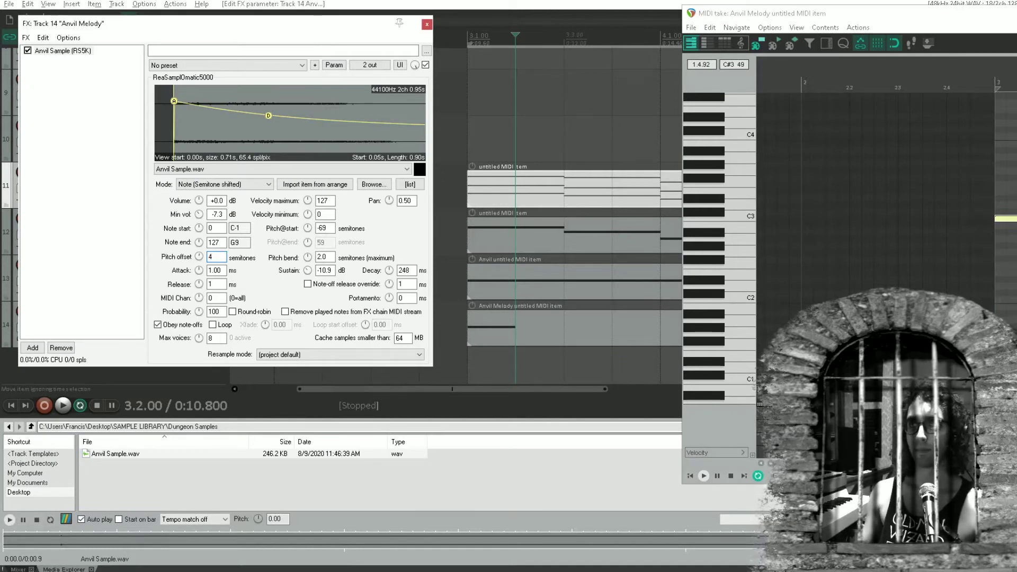
pyautogui.doubleClick(1001, 218)
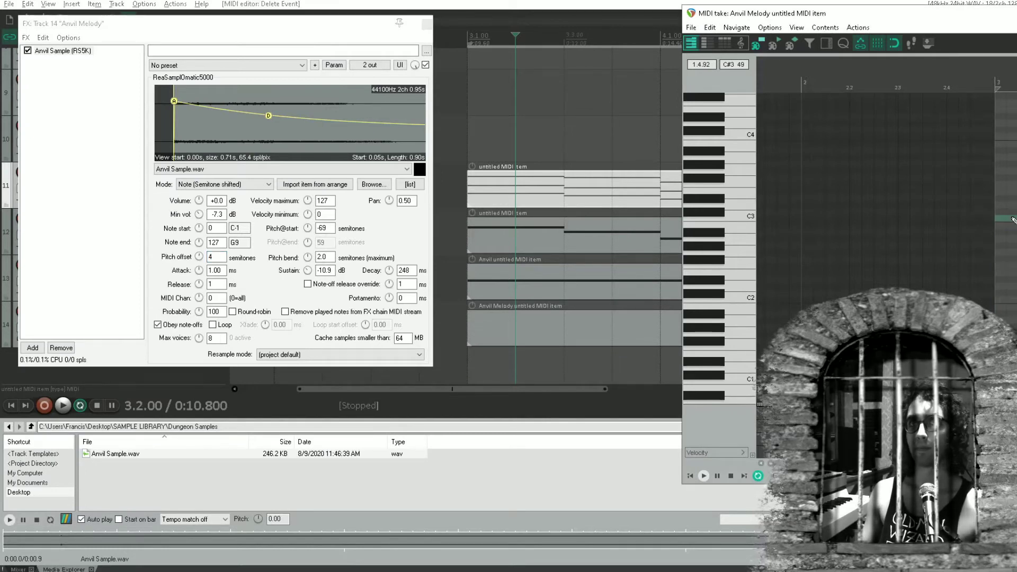
pyautogui.click(1006, 218)
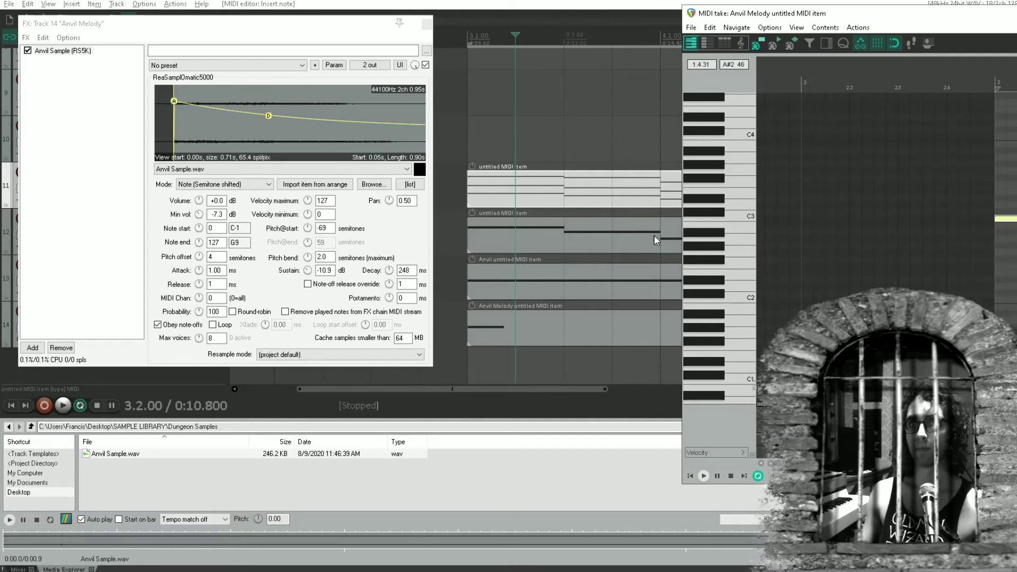
# Compare the pitch of the Anvil Melody's C3 note with the Synth's first C3 note by auditioning both
pyautogui.doubleClick(525, 193)
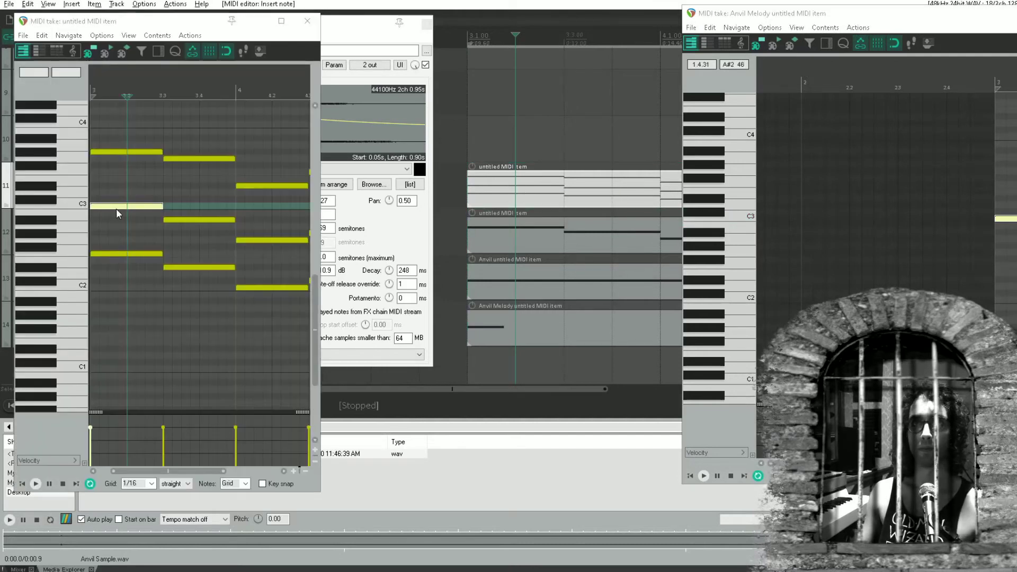
pyautogui.click(1008, 219)
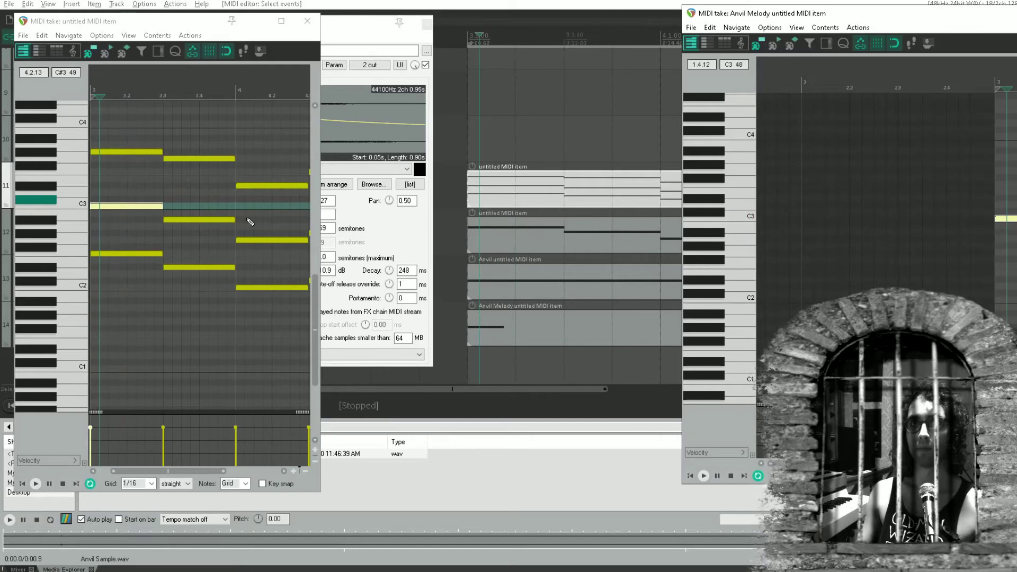
pyautogui.click(106, 209)
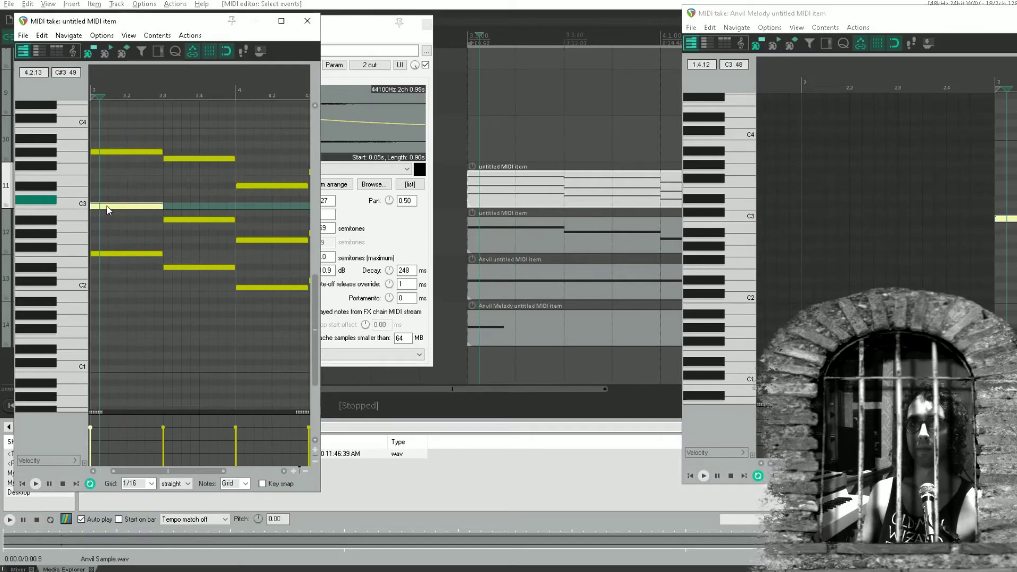
pyautogui.click(307, 20)
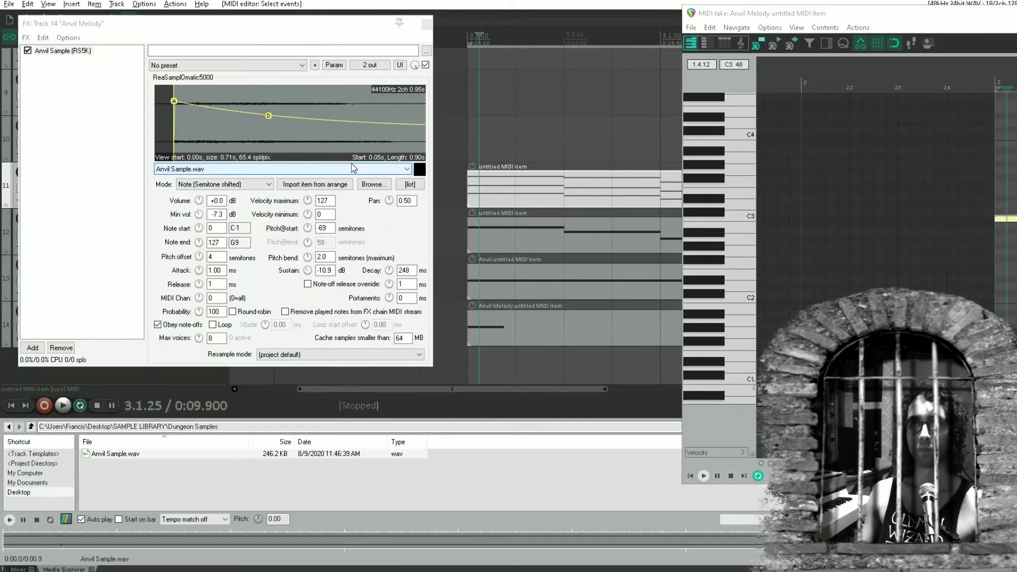
pyautogui.click(1003, 217)
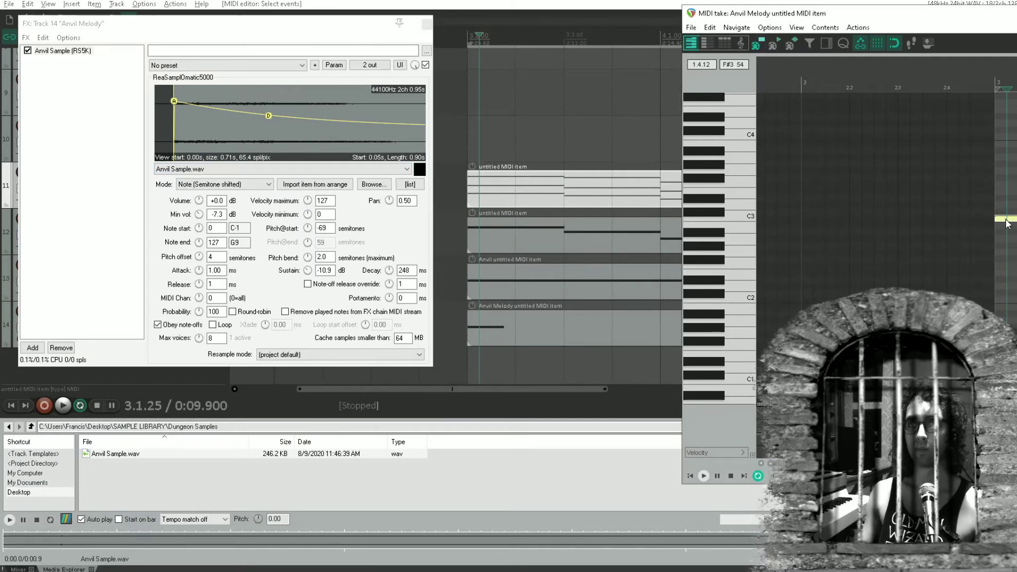
pyautogui.click(1006, 220)
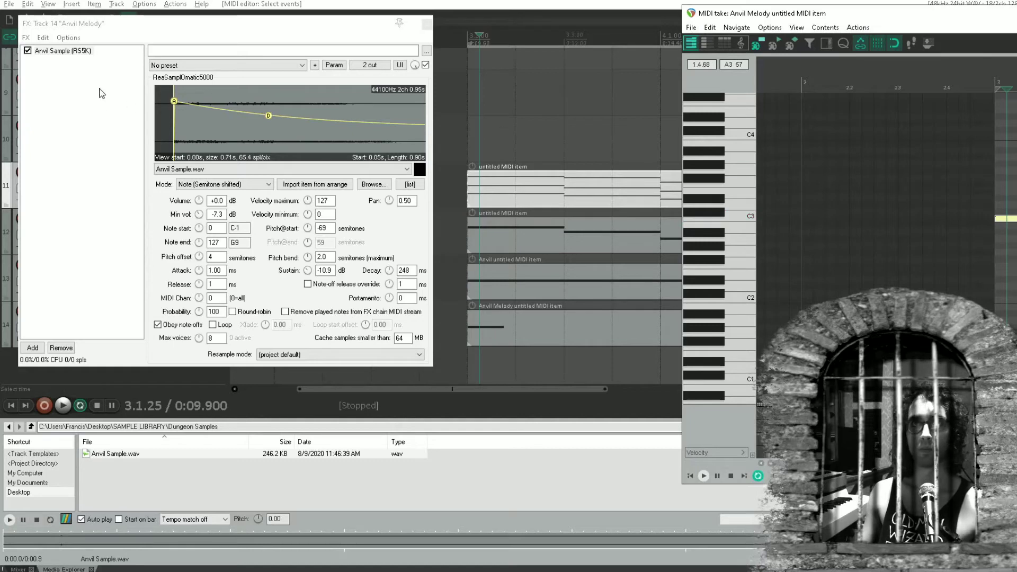
# Add ReaEQ after the sampler on the Anvil Melody track and audition the C3 note through it
pyautogui.doubleClick(59, 85)
pyautogui.write('reaeq')
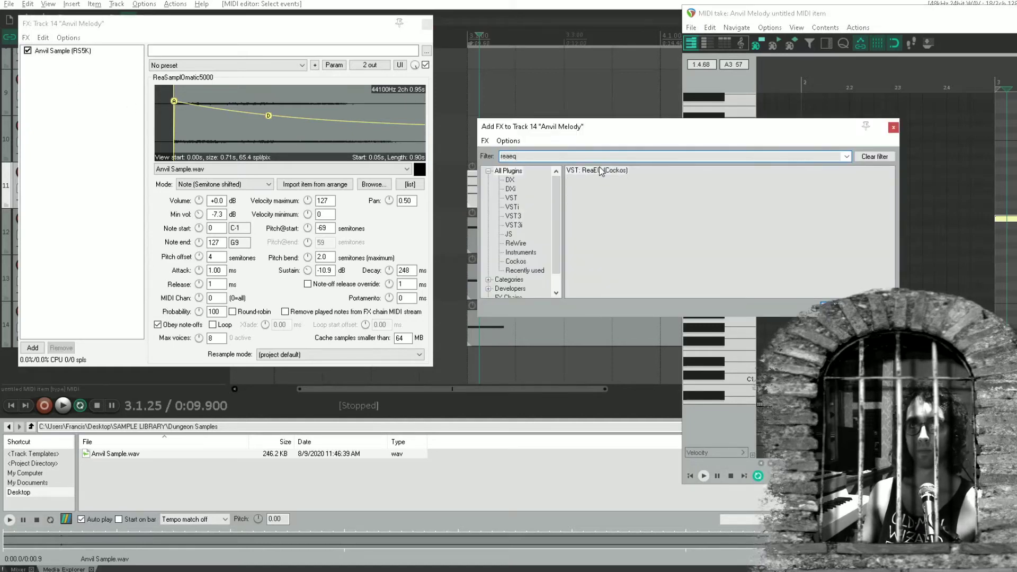
pyautogui.click(601, 171)
pyautogui.doubleClick(601, 171)
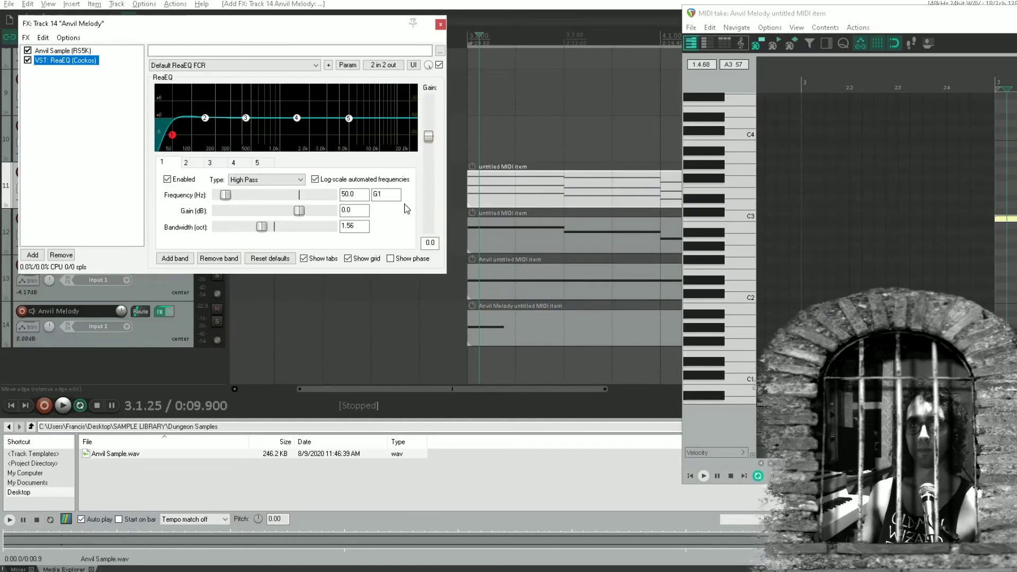
pyautogui.click(1011, 218)
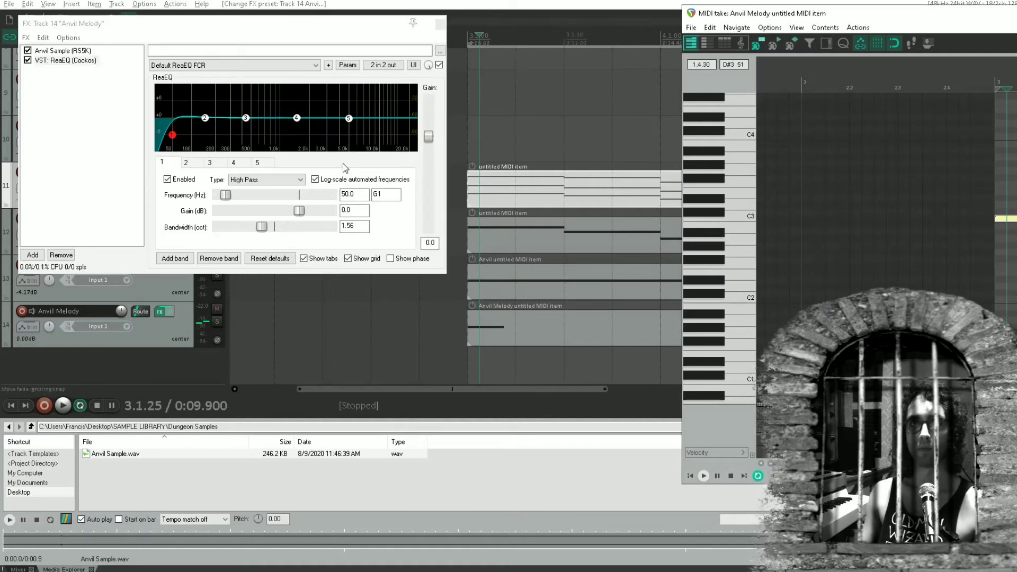
# Raise ReaEQ's high-pass band 1 to about 707 Hz while auditioning the Anvil Melody's C3 note
pyautogui.click(172, 136)
pyautogui.moveTo(173, 137); pyautogui.dragTo(255, 135)
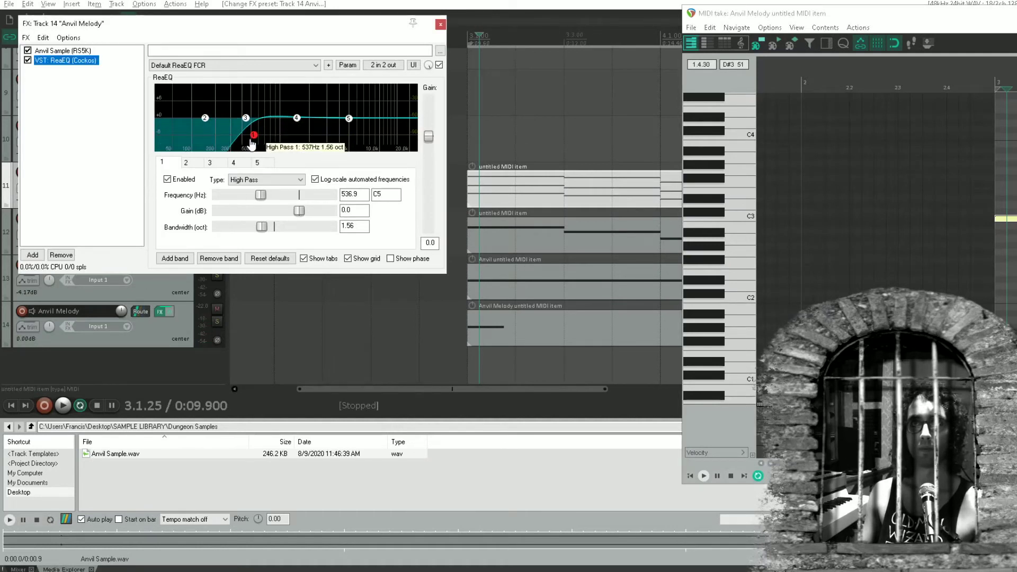
pyautogui.click(1008, 220)
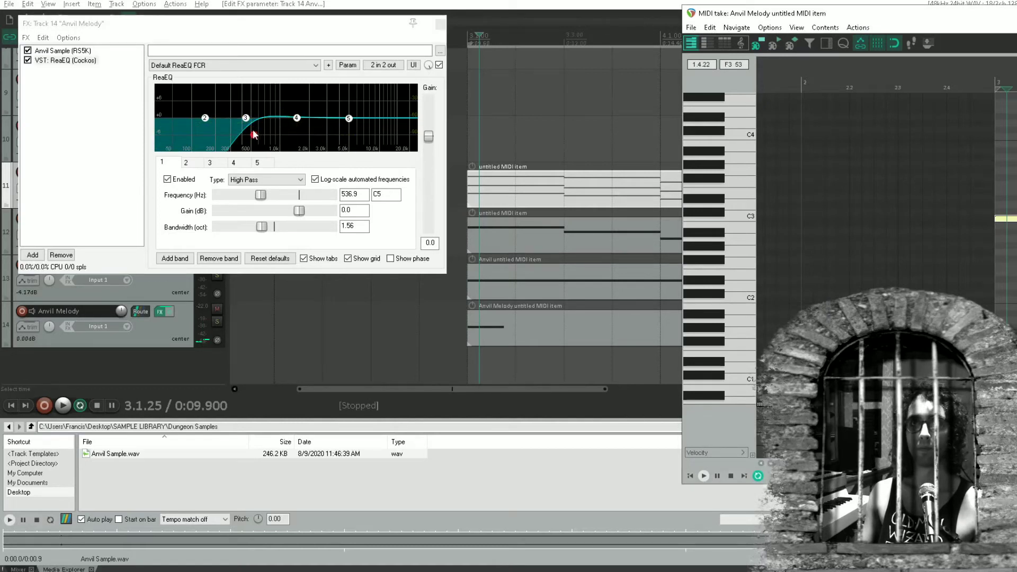
pyautogui.moveTo(253, 133); pyautogui.dragTo(270, 135)
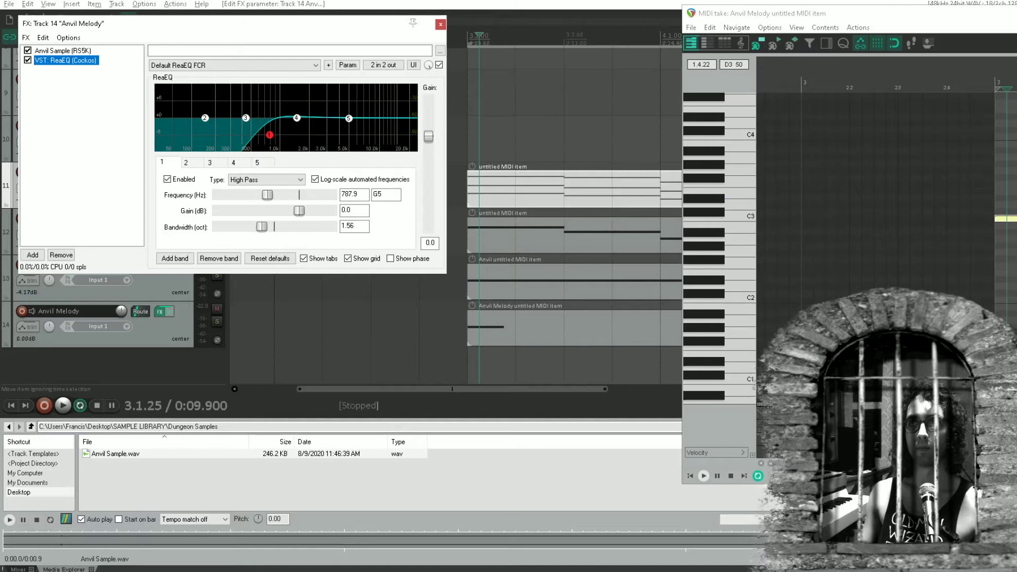
pyautogui.click(1007, 220)
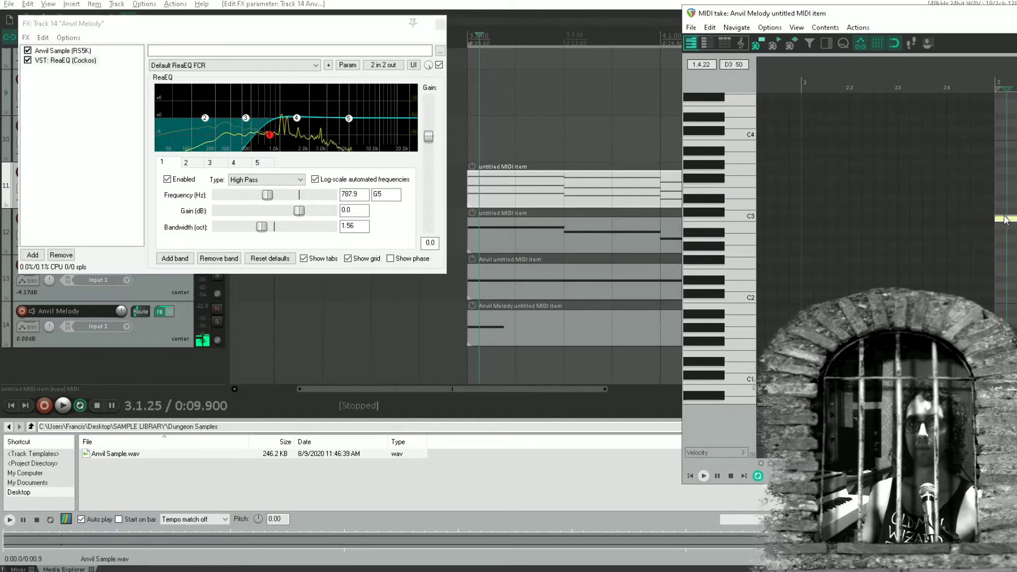
pyautogui.moveTo(270, 135); pyautogui.dragTo(265, 135)
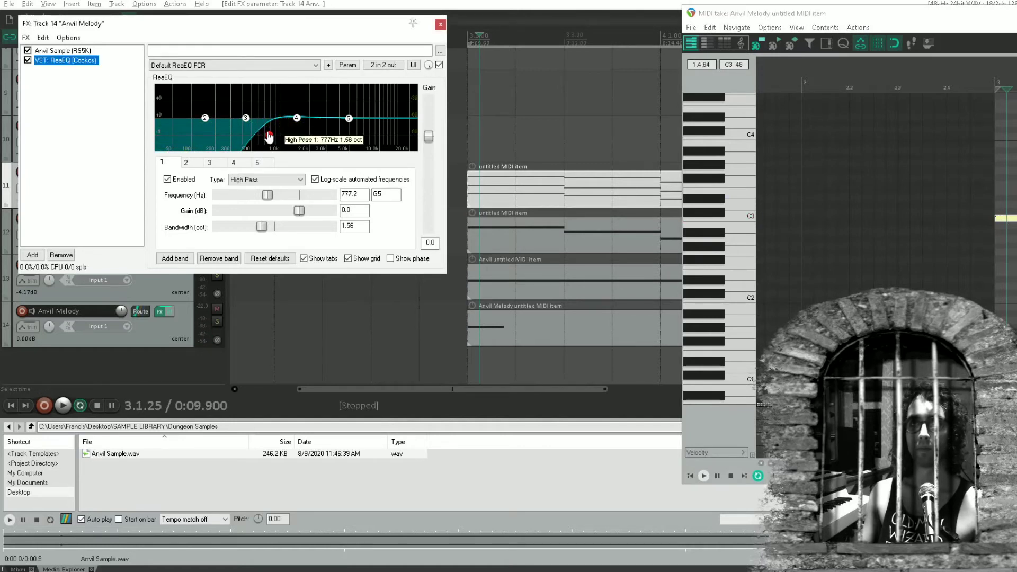
pyautogui.click(1014, 223)
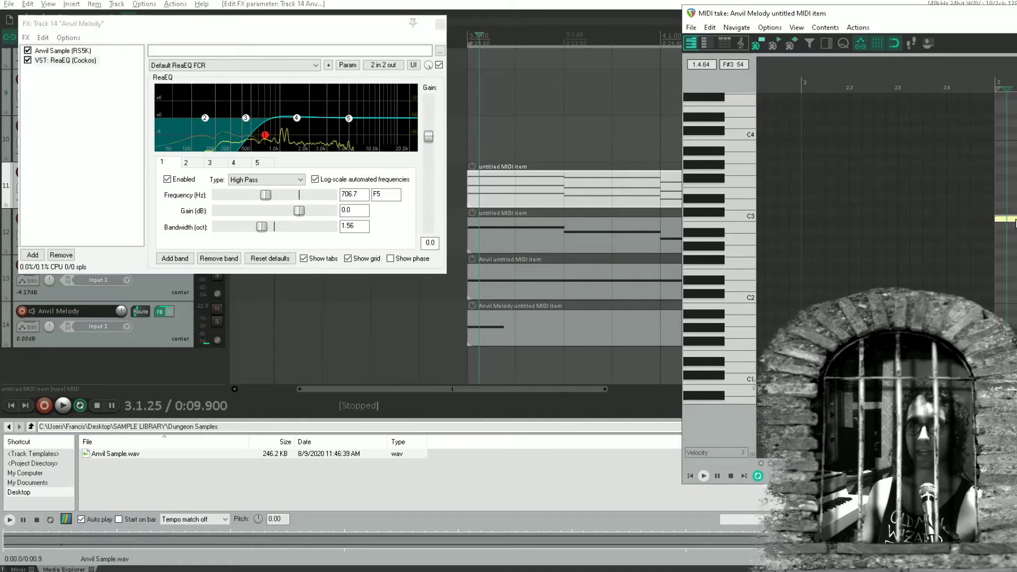
pyautogui.click(1014, 221)
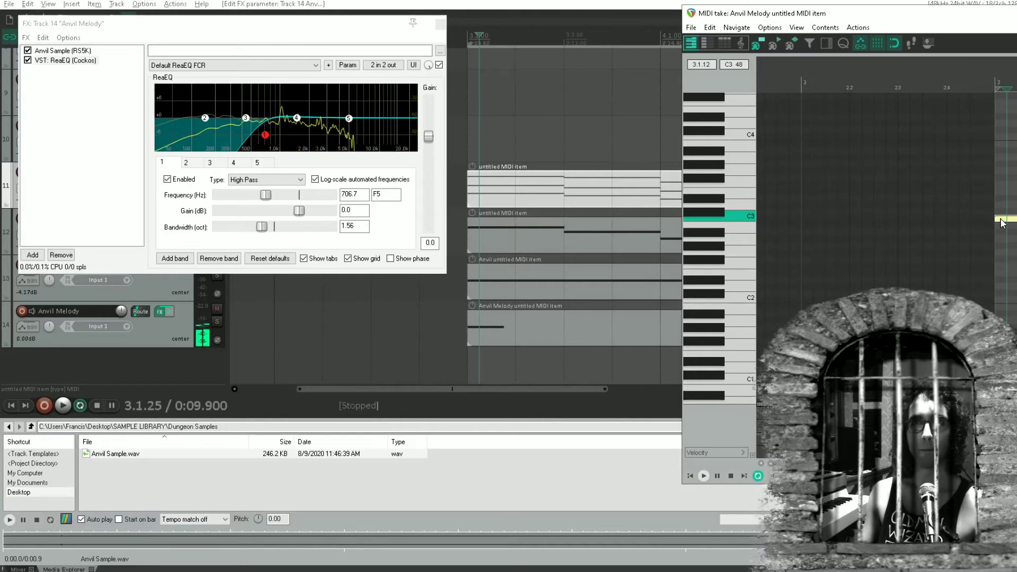
# Add ReaTune to the Anvil Melody effects chain and sound the C3 note to check its pitch
pyautogui.doubleClick(85, 131)
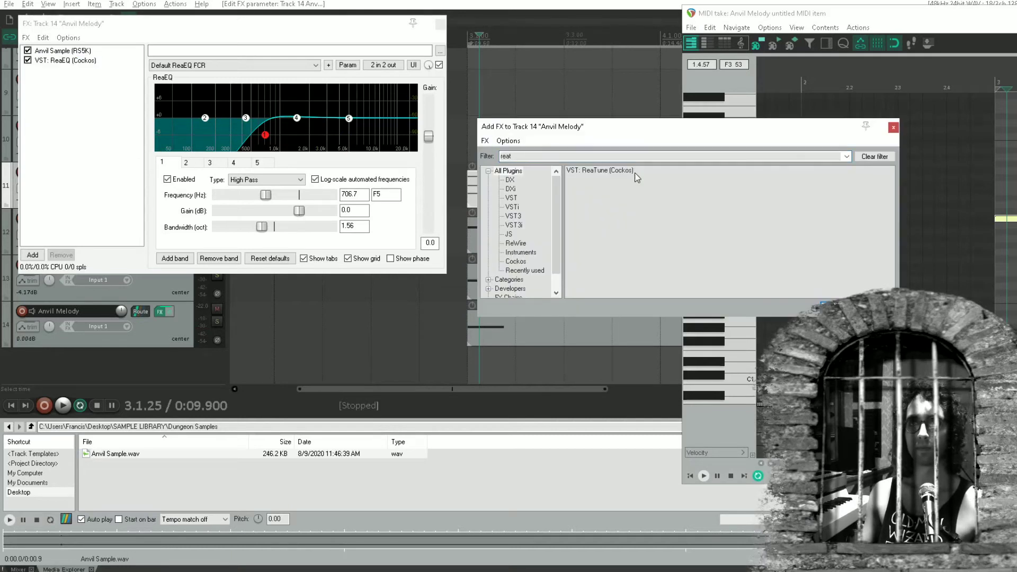
pyautogui.doubleClick(603, 171)
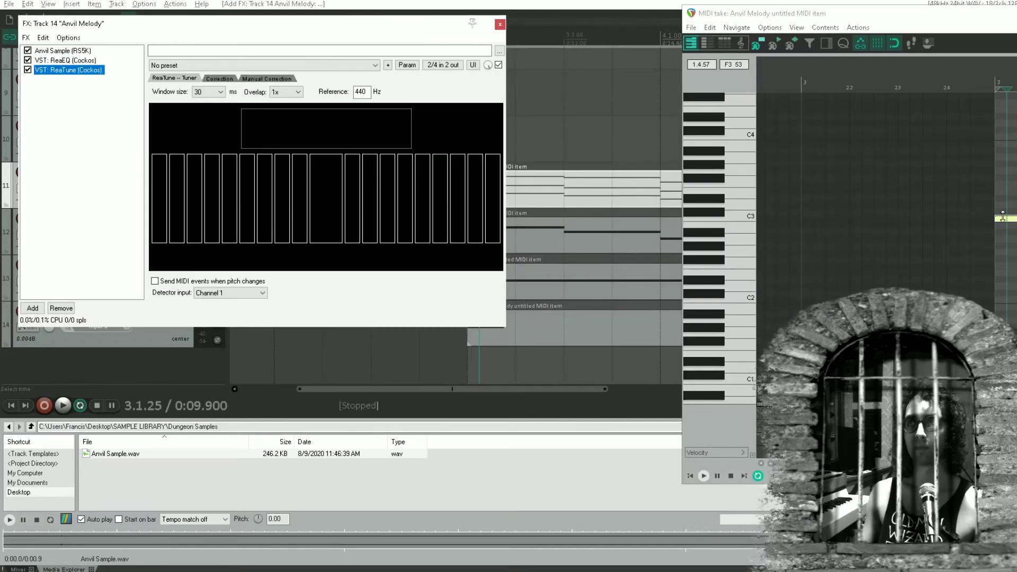
pyautogui.click(1003, 217)
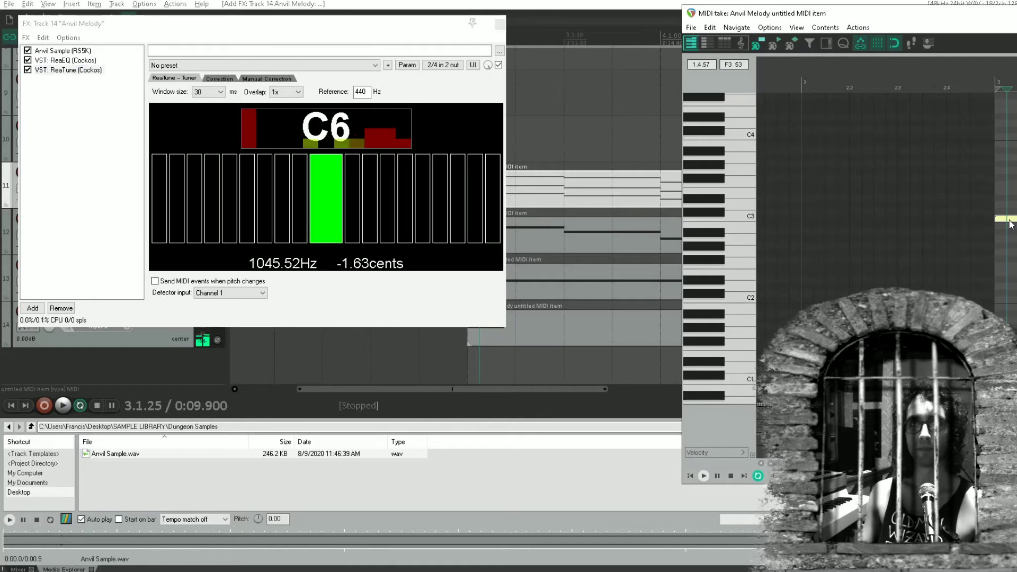
pyautogui.click(1016, 219)
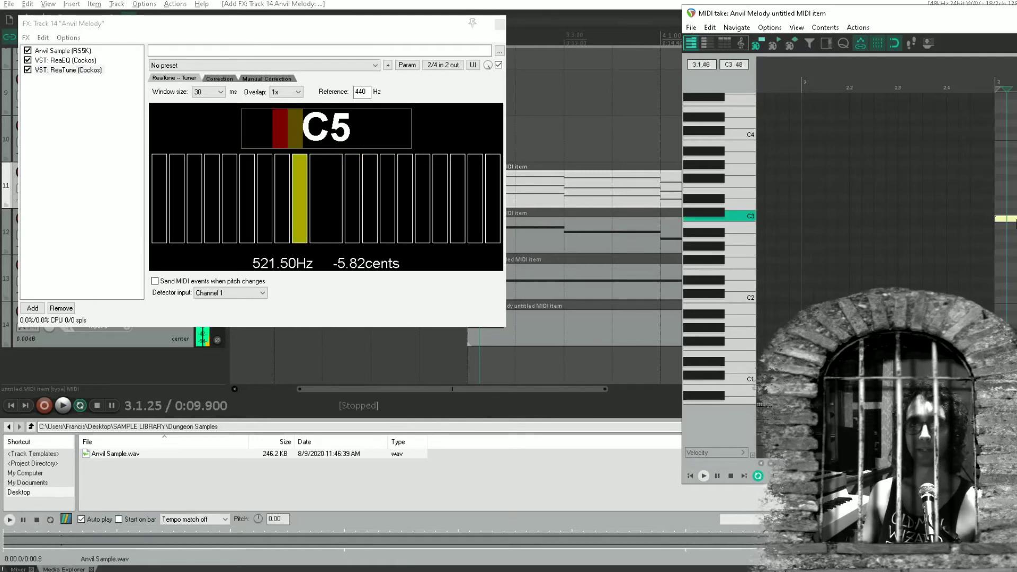
pyautogui.click(1012, 222)
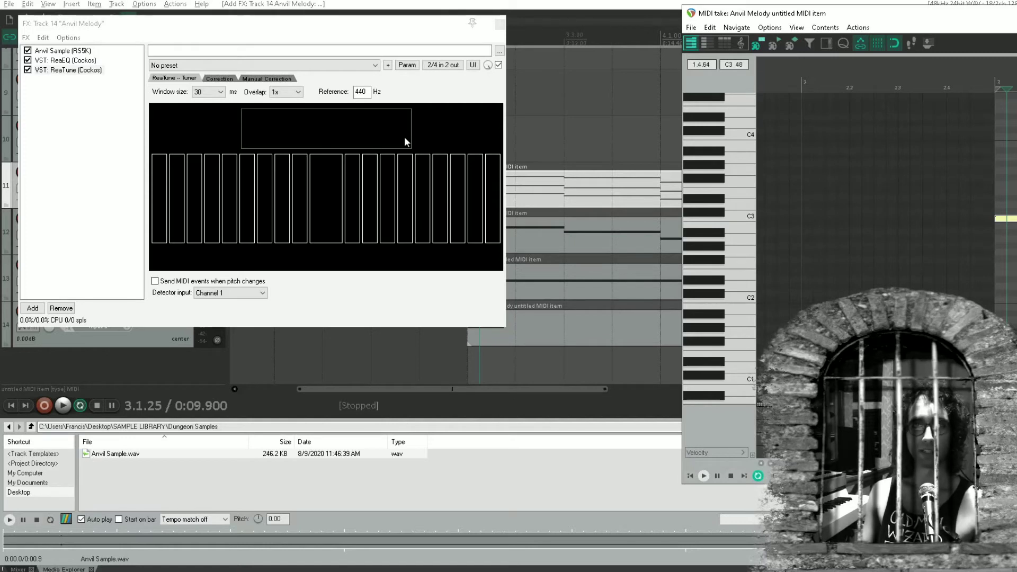
# Enter half-beat C3 and D#3 notes in the Anvil Melody item, starting midway through beats 3.1 and 3.2
pyautogui.click(500, 24)
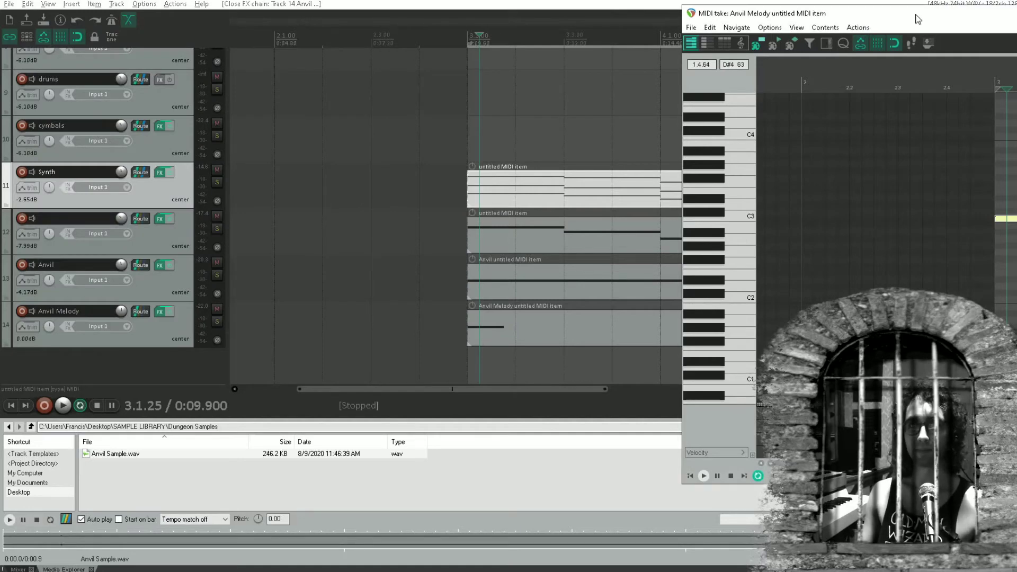
pyautogui.moveTo(918, 19); pyautogui.dragTo(388, 66)
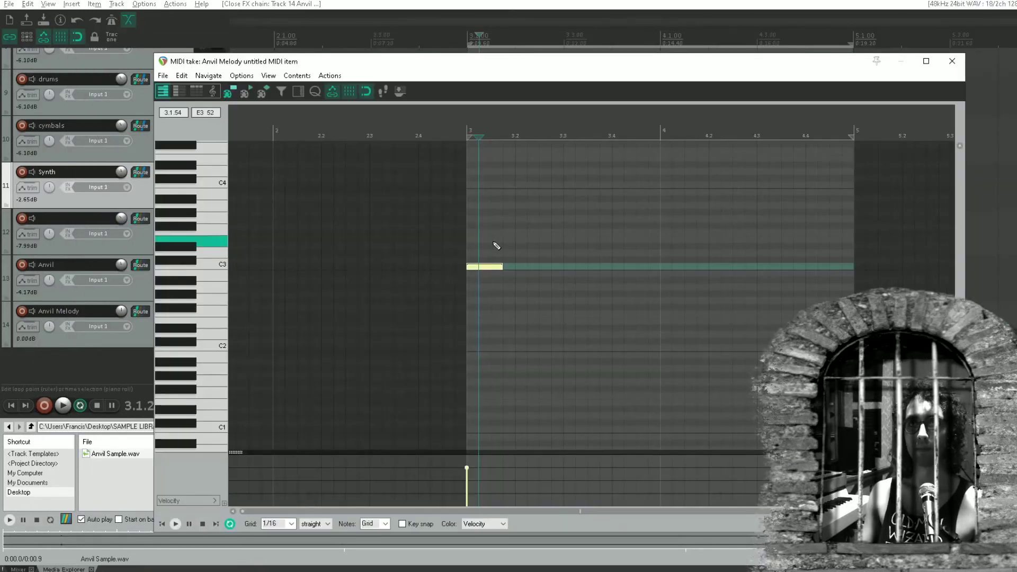
pyautogui.moveTo(491, 270)
pyautogui.mouseDown()
pyautogui.moveTo(527, 271)
pyautogui.moveTo(516, 269)
pyautogui.moveTo(579, 247)
pyautogui.mouseUp()
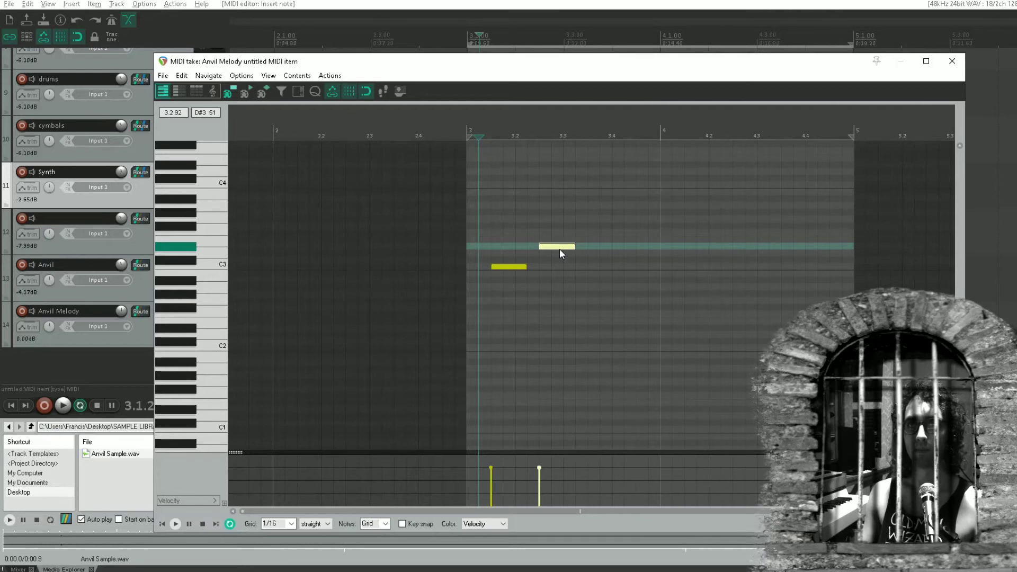
pyautogui.click(528, 267)
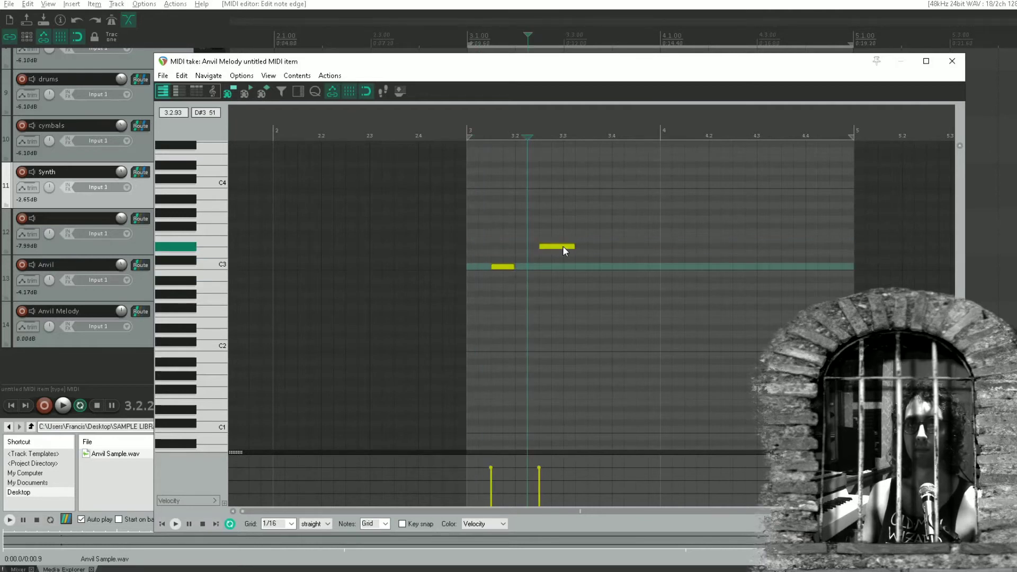
pyautogui.moveTo(574, 246); pyautogui.dragTo(562, 245)
# Play back the phrase, move the D#3 note to beat 3.2 directly after C3, and try a half-beat G3 following it
pyautogui.click(440, 276)
pyautogui.press('space')
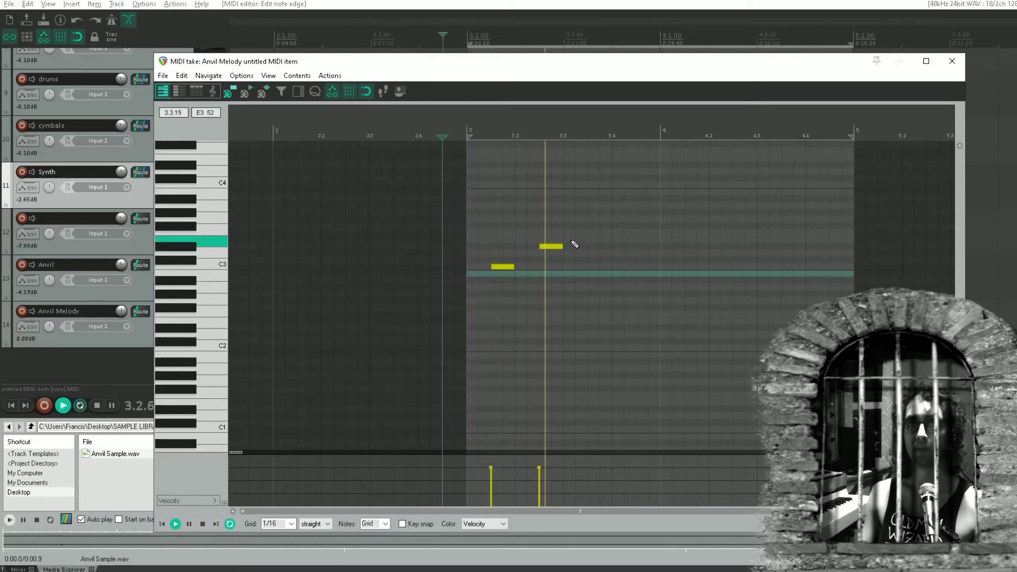
pyautogui.press('space')
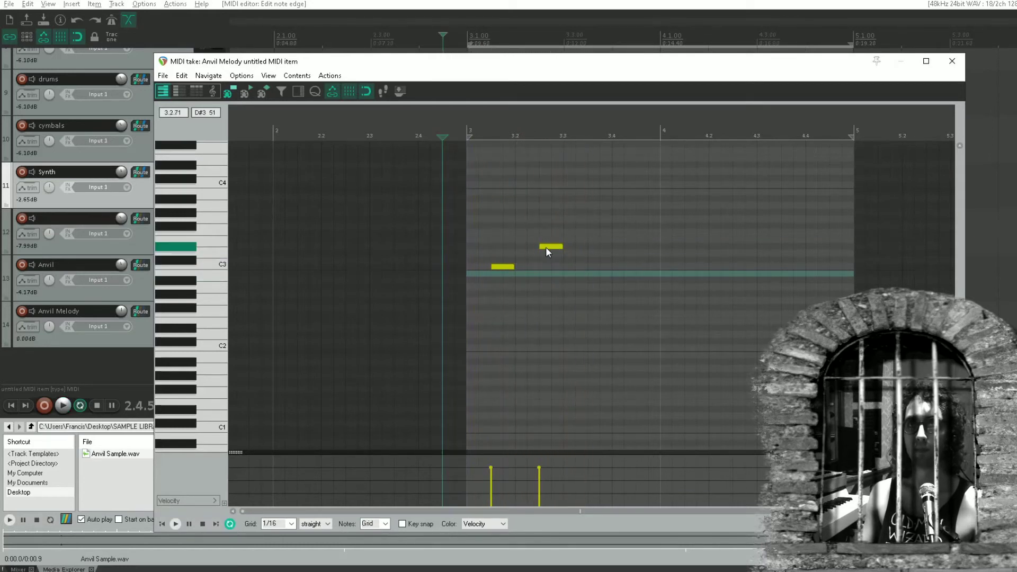
pyautogui.moveTo(552, 246); pyautogui.dragTo(538, 246)
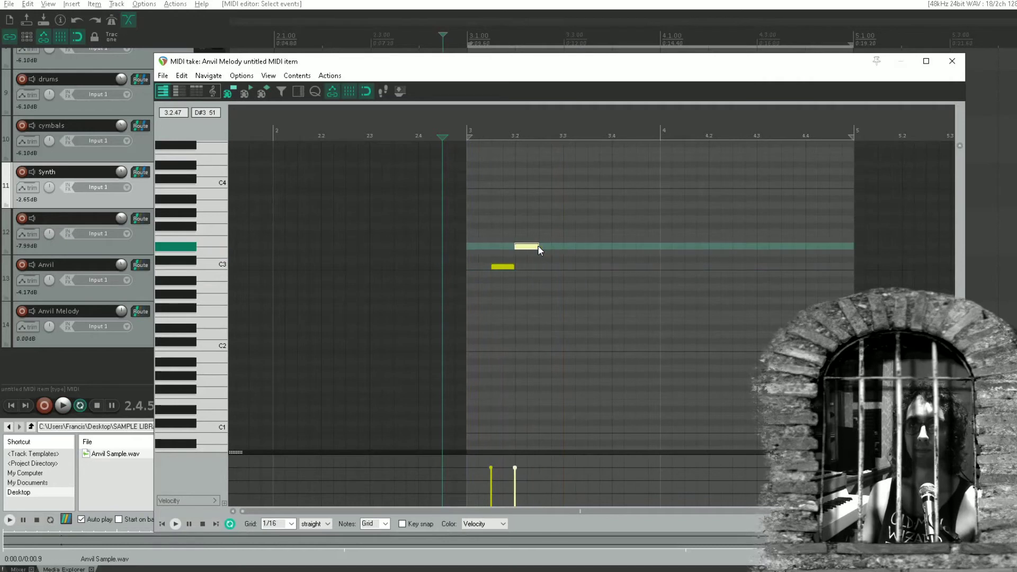
pyautogui.click(551, 219)
pyautogui.press('space')
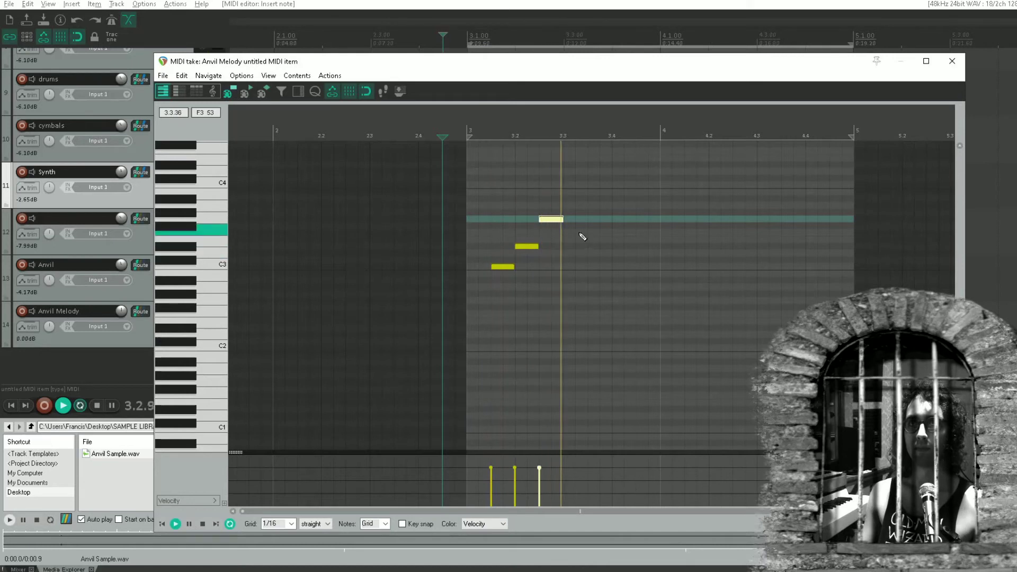
pyautogui.press('space')
# Replace the G3 note with C3, add one-beat A#2 and G2 notes on beats 3.3 and 3.4, and play the melody
pyautogui.moveTo(552, 221)
pyautogui.mouseDown()
pyautogui.moveTo(557, 269)
pyautogui.moveTo(610, 281)
pyautogui.mouseUp()
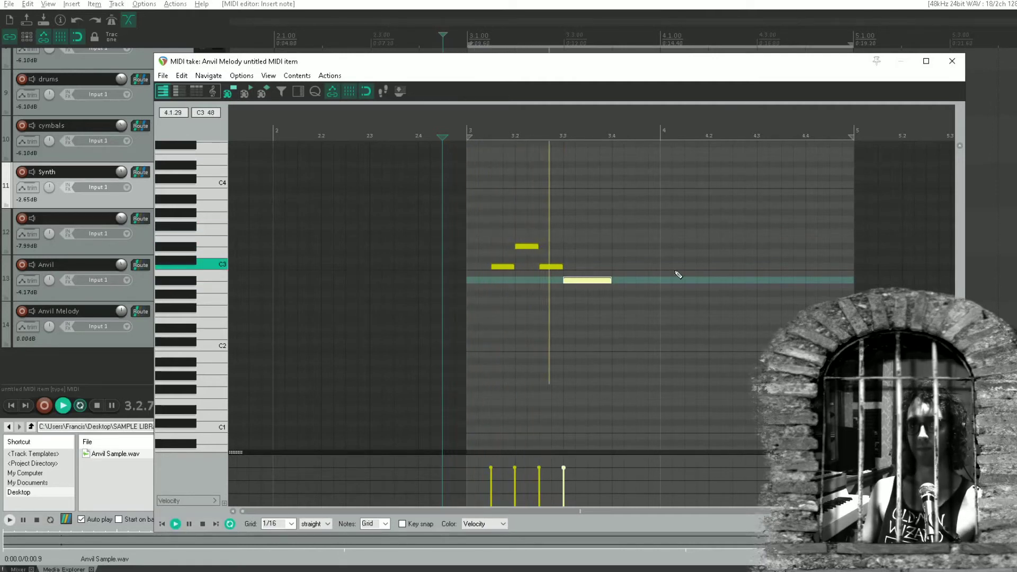
pyautogui.press('space')
pyautogui.moveTo(623, 297); pyautogui.dragTo(659, 299)
pyautogui.press('space')
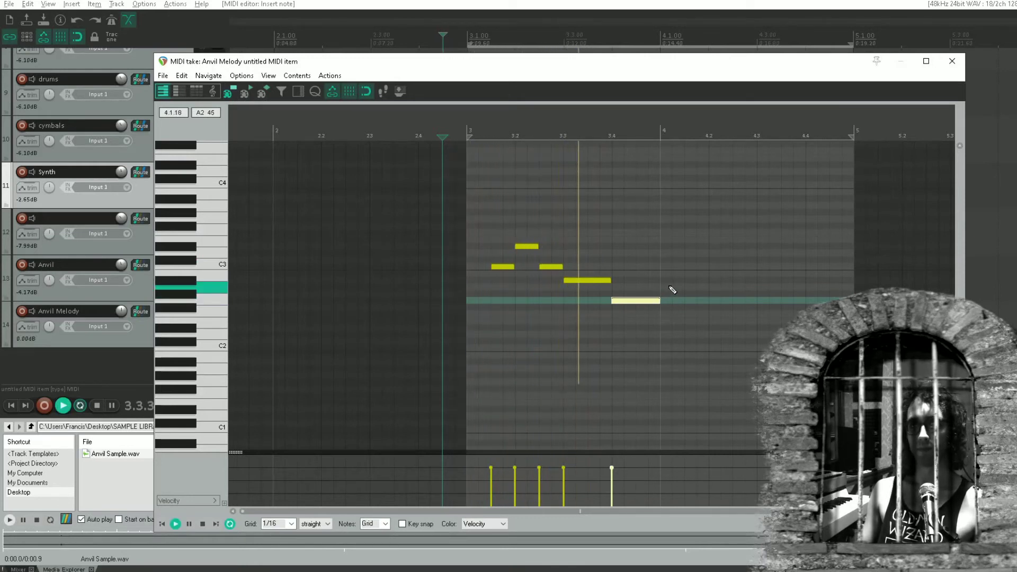
# Enter half-beat A#2, D#3 and A#2 notes from midway through beat 4.1, followed by one-beat G#2 and F2 notes on 4.3 and 4.4
pyautogui.press('space')
pyautogui.click(704, 267)
pyautogui.moveTo(704, 270); pyautogui.dragTo(712, 284)
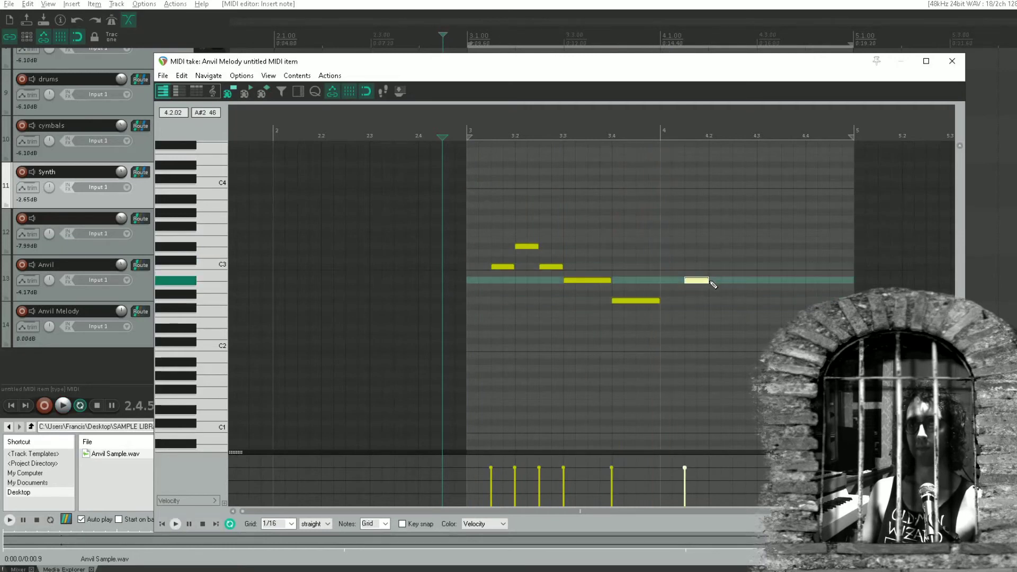
pyautogui.click(724, 247)
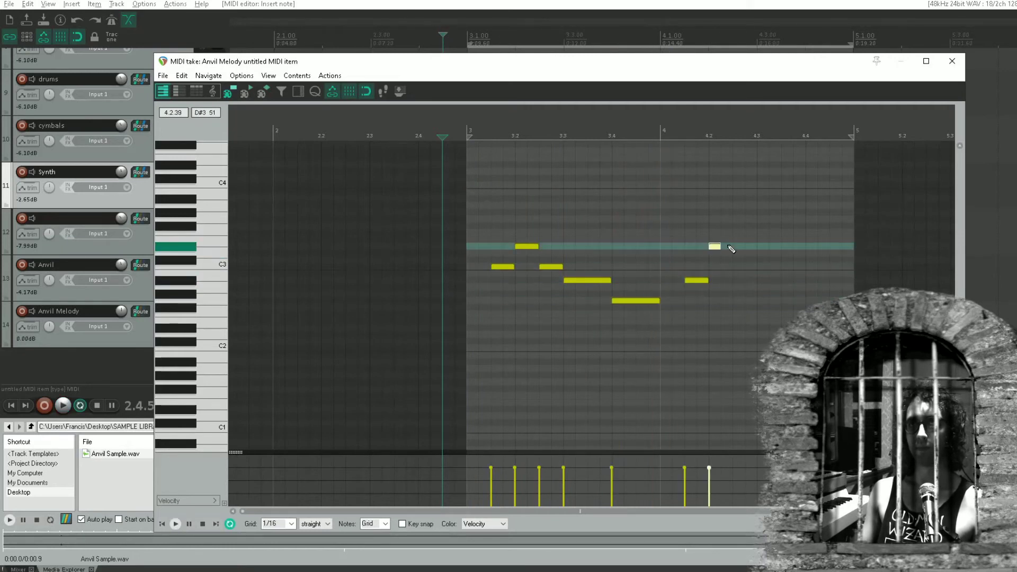
pyautogui.click(749, 281)
pyautogui.click(763, 294)
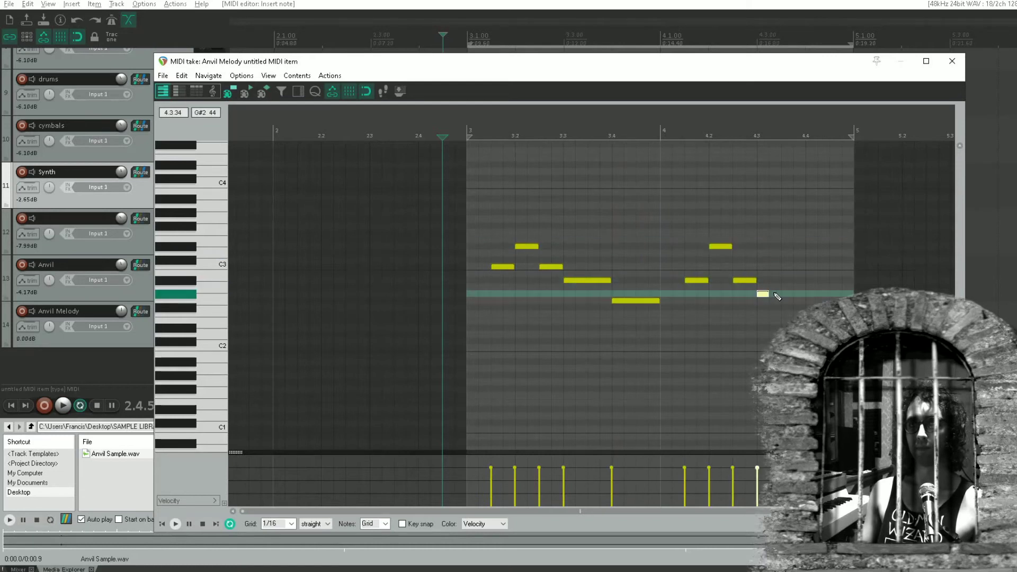
pyautogui.moveTo(814, 314); pyautogui.dragTo(829, 314)
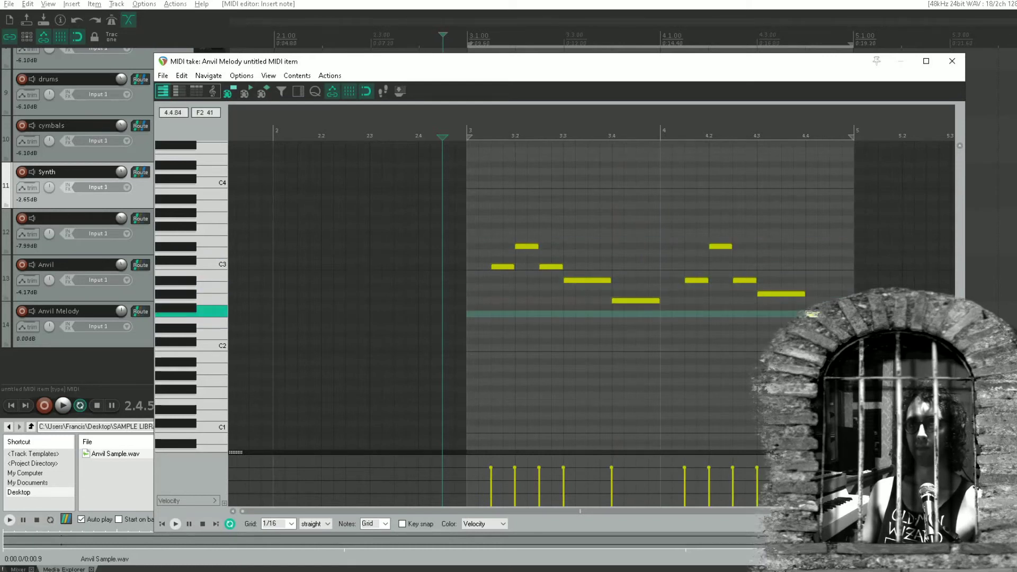
# Play back the two-bar anvil melody and close its MIDI editor
pyautogui.press('space')
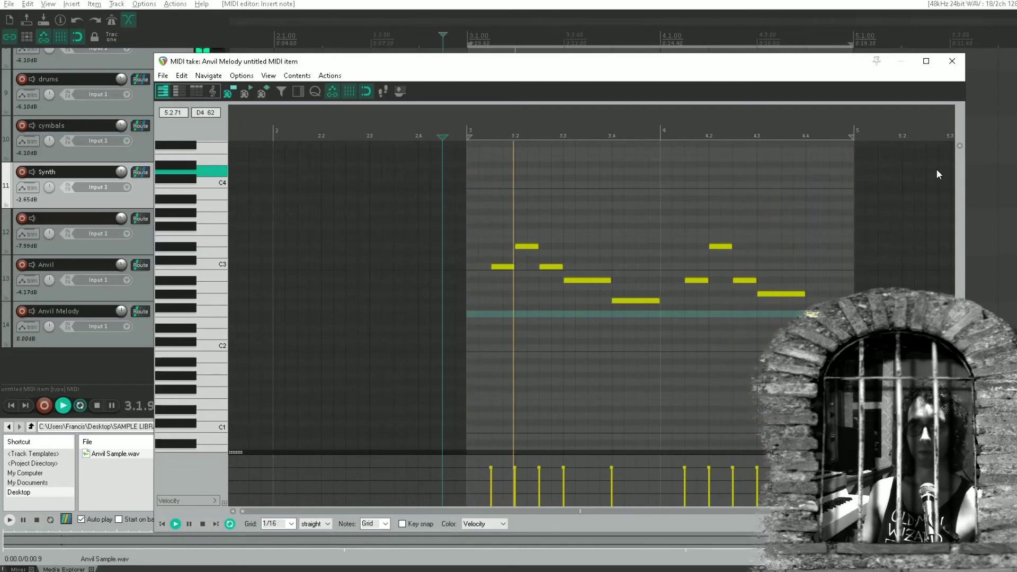
pyautogui.press('space')
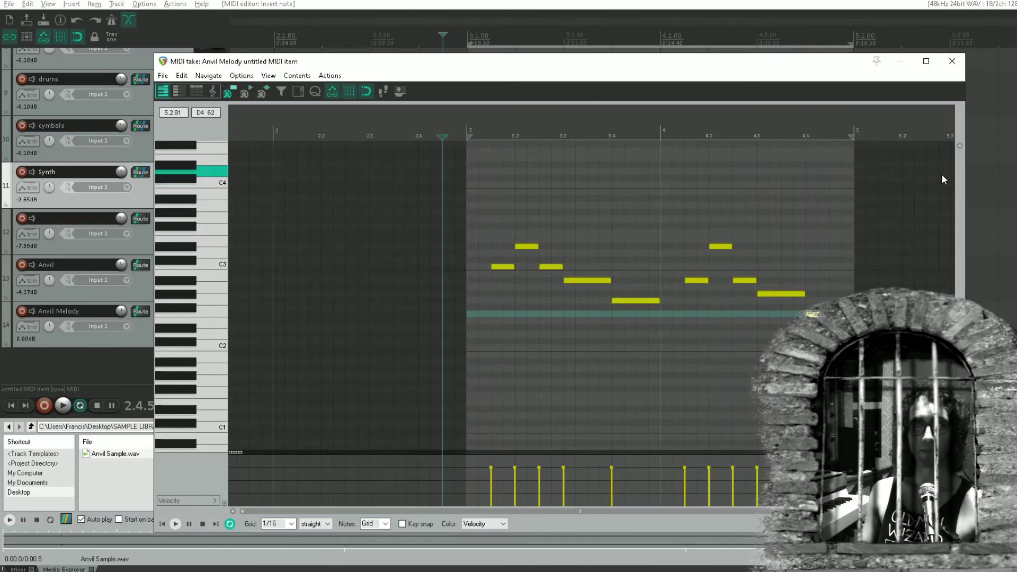
pyautogui.click(951, 61)
# In the Anvil item, delete every note except those on beats 3.1 and 4.1
pyautogui.doubleClick(539, 286)
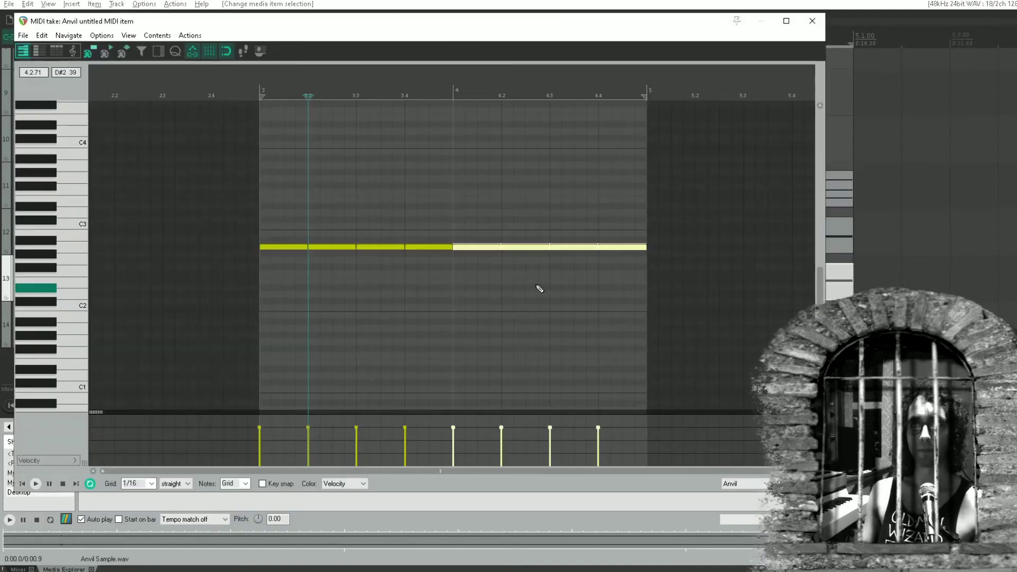
pyautogui.click(317, 246)
pyautogui.press('Delete')
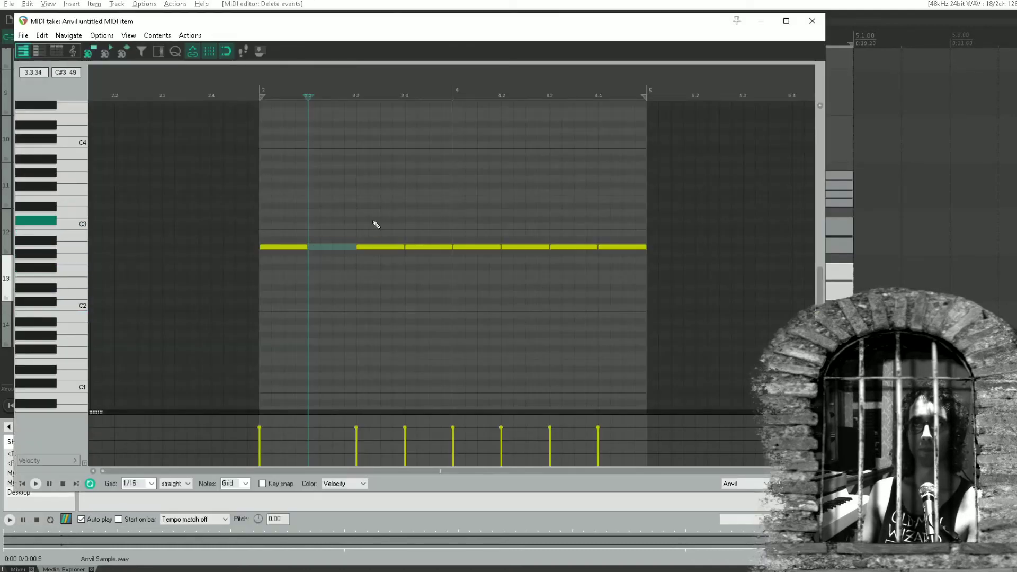
pyautogui.moveTo(373, 221); pyautogui.dragTo(416, 282)
pyautogui.press('Delete')
pyautogui.moveTo(512, 220); pyautogui.dragTo(697, 293)
pyautogui.press('Delete')
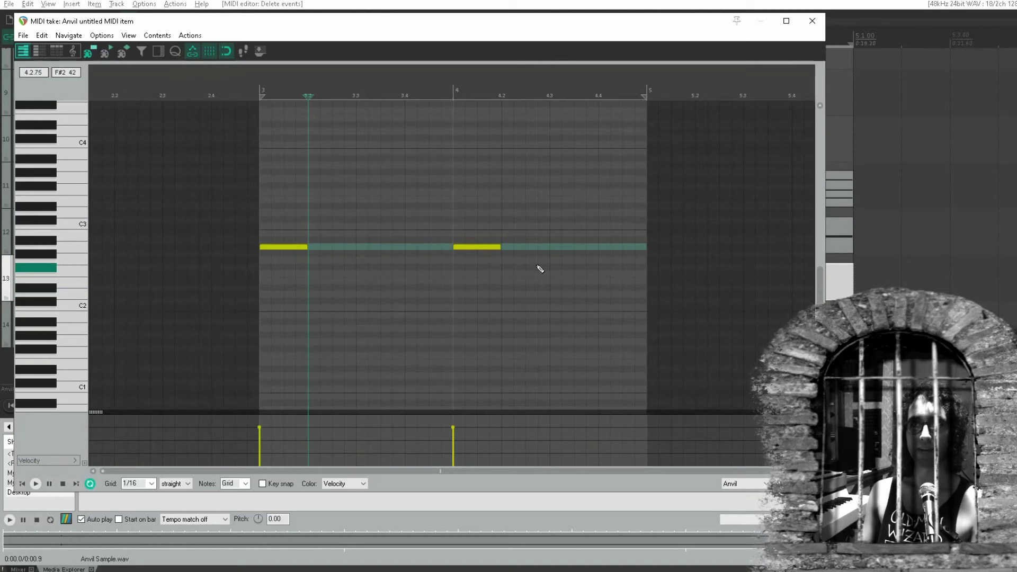
pyautogui.click(812, 21)
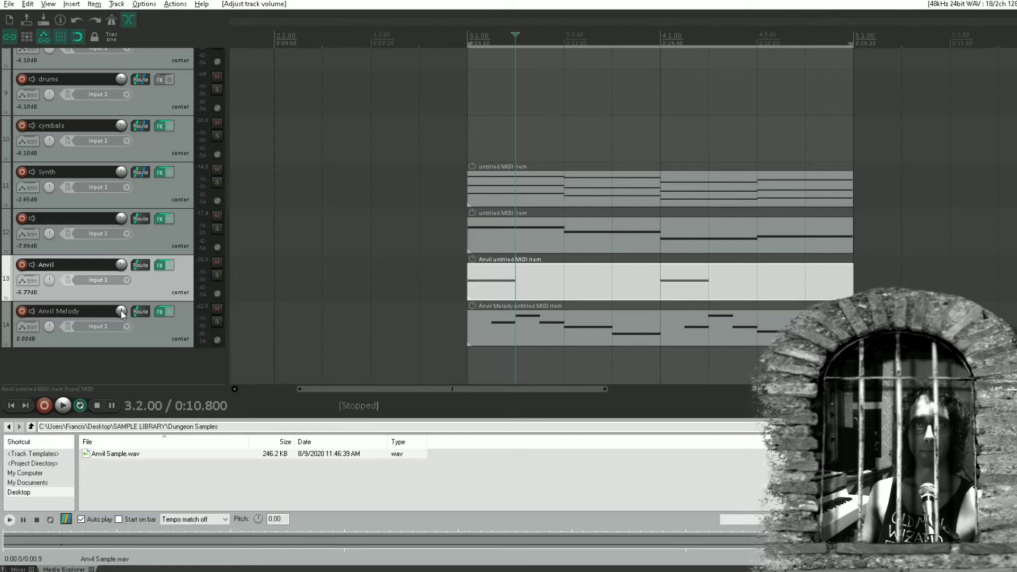
# Lower the Anvil Melody track volume to -3.63 dB and play the mix from bar 3
pyautogui.moveTo(122, 315); pyautogui.dragTo(122, 321)
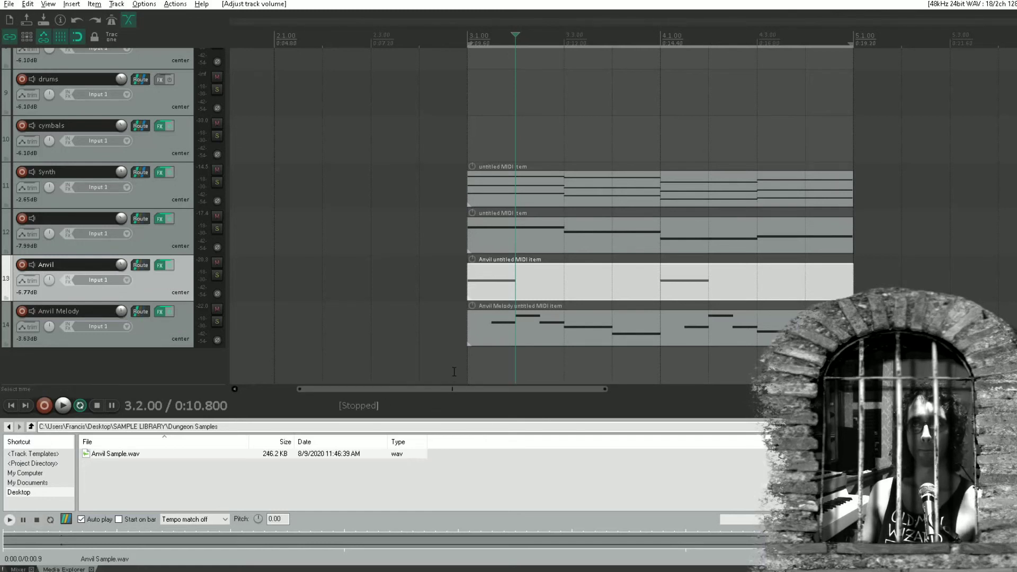
pyautogui.press('space')
pyautogui.click(461, 342)
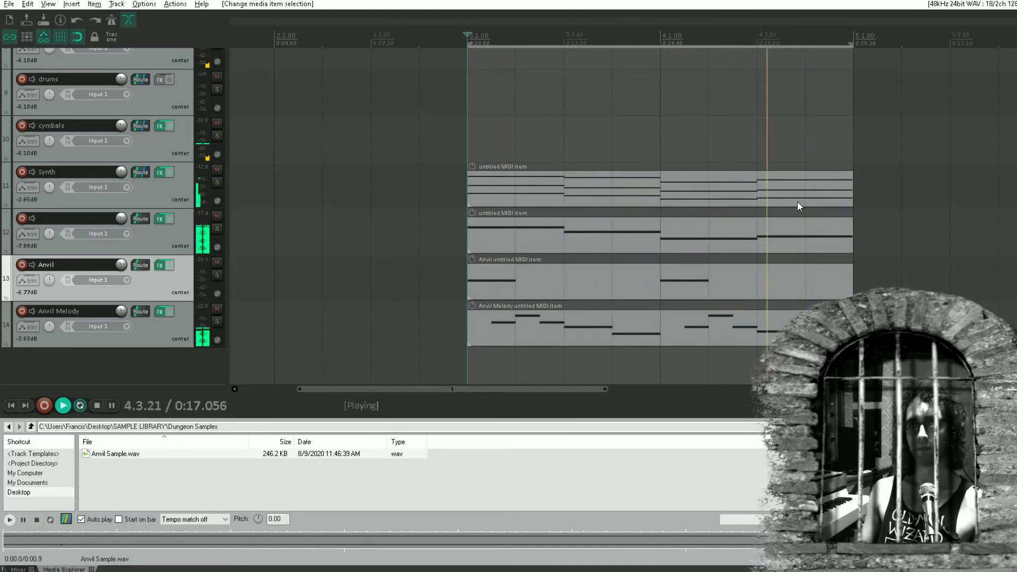
pyautogui.press('space')
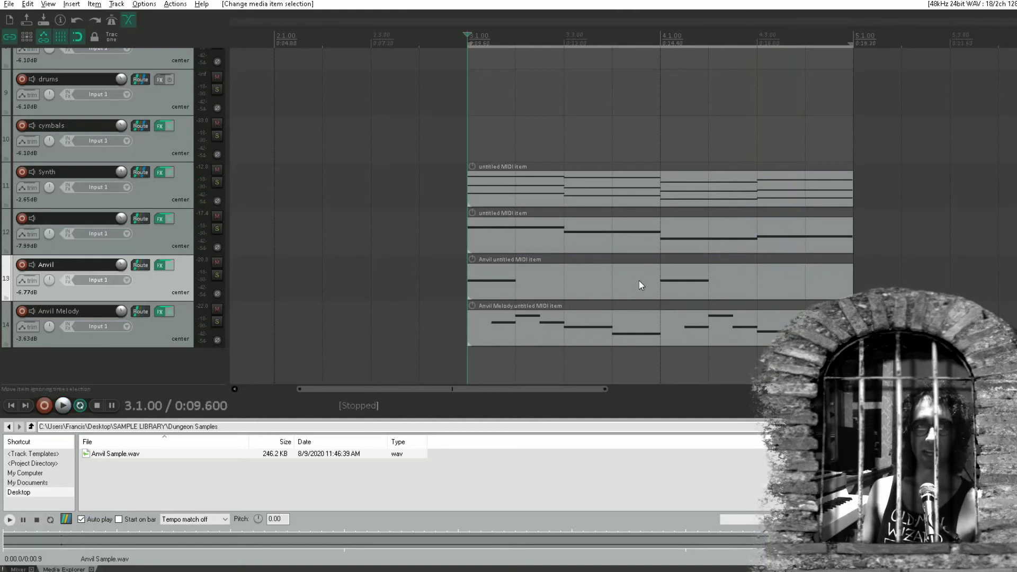
# Collapse the kick, snare, drums and cymbals tracks to minimum height
pyautogui.moveTo(895, 342); pyautogui.dragTo(396, 183)
pyautogui.scroll(3, 520, 111)
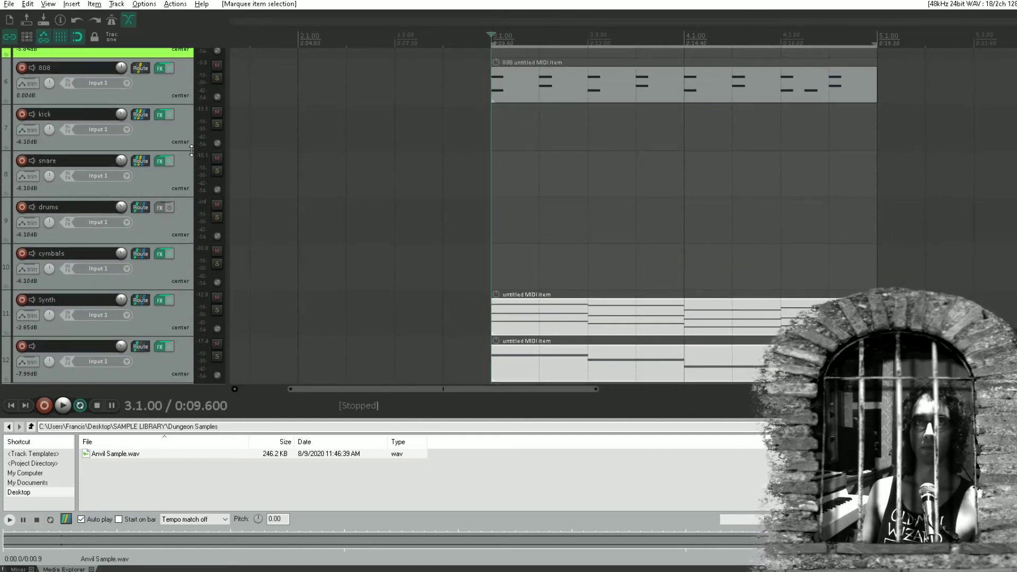
pyautogui.moveTo(192, 151); pyautogui.dragTo(191, 96)
pyautogui.moveTo(188, 157); pyautogui.dragTo(186, 111)
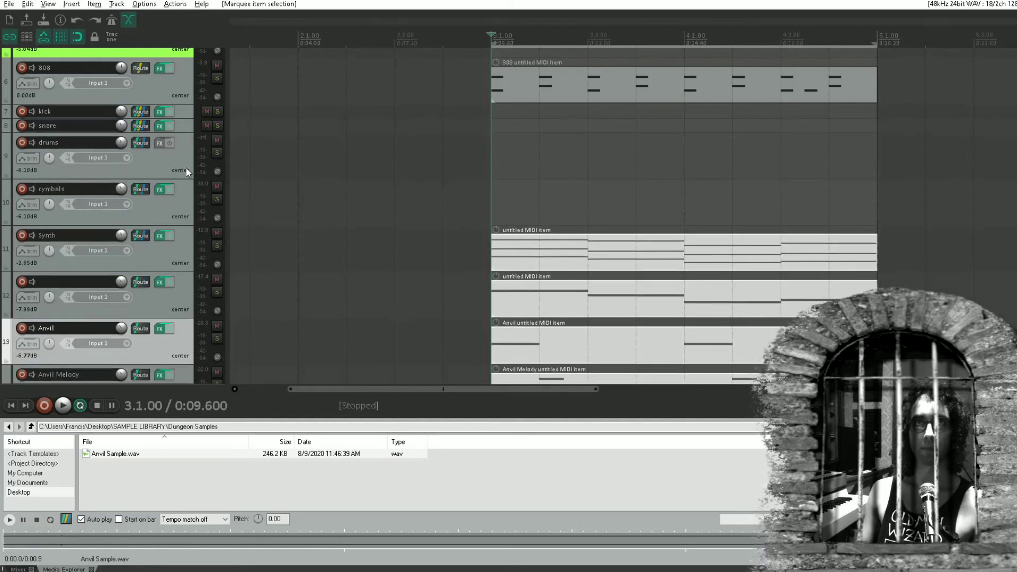
pyautogui.click(188, 185)
pyautogui.moveTo(186, 179); pyautogui.dragTo(189, 142)
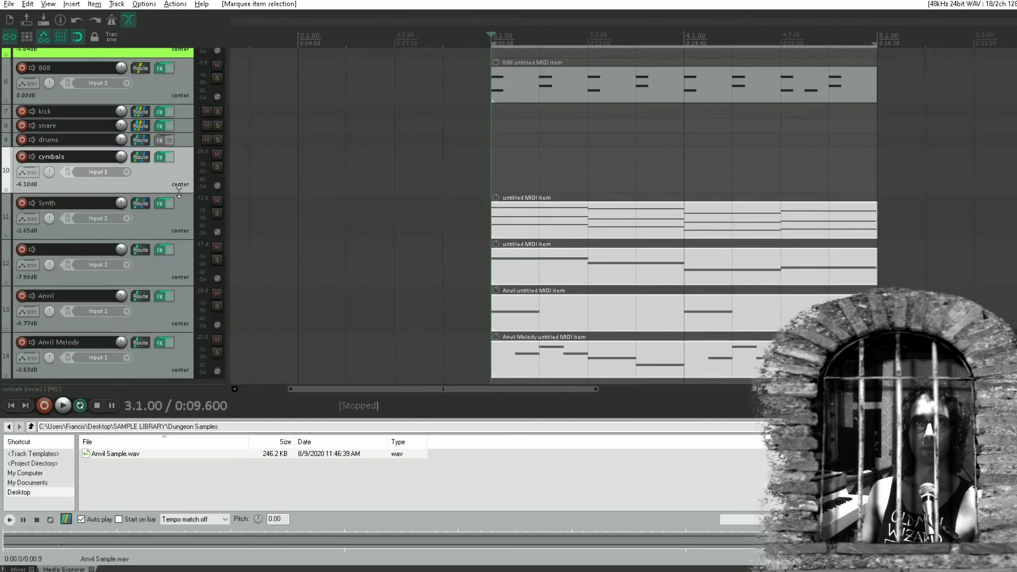
pyautogui.moveTo(179, 192); pyautogui.dragTo(190, 139)
# Duplicate the 808, synth, track 12, Anvil and Anvil Melody items into bars 5 and 6, and clear the selection
pyautogui.moveTo(561, 75); pyautogui.dragTo(688, 413)
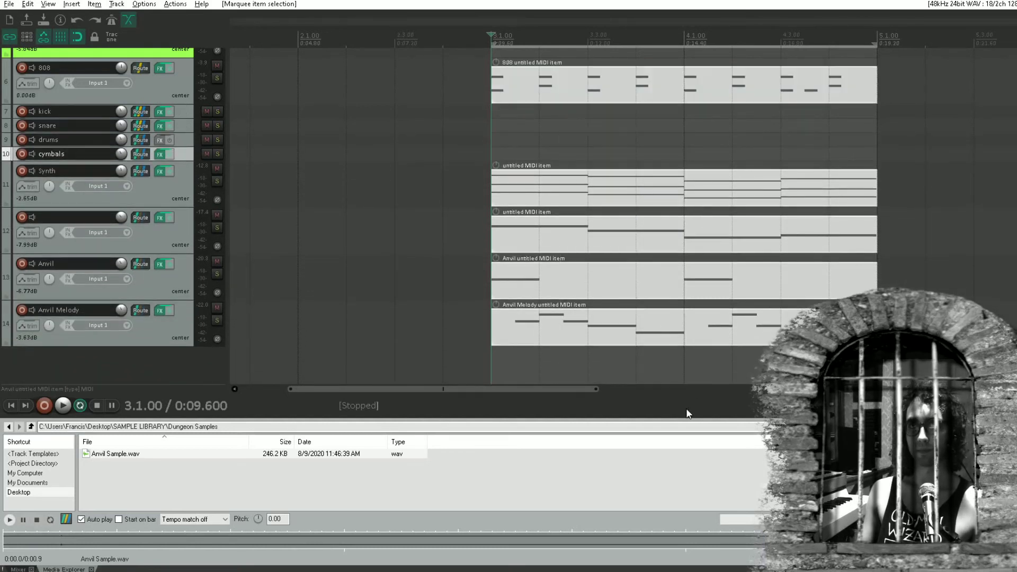
pyautogui.hotkey('ctrl', 'd')
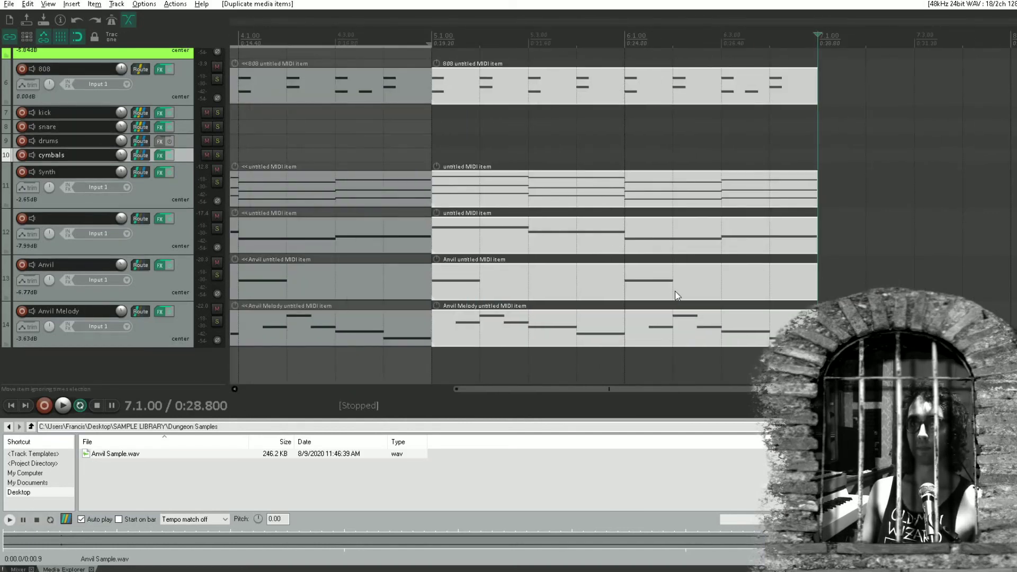
pyautogui.scroll(-2, 678, 295)
pyautogui.moveTo(525, 282); pyautogui.dragTo(610, 299)
pyautogui.click(681, 287)
pyautogui.click(829, 323)
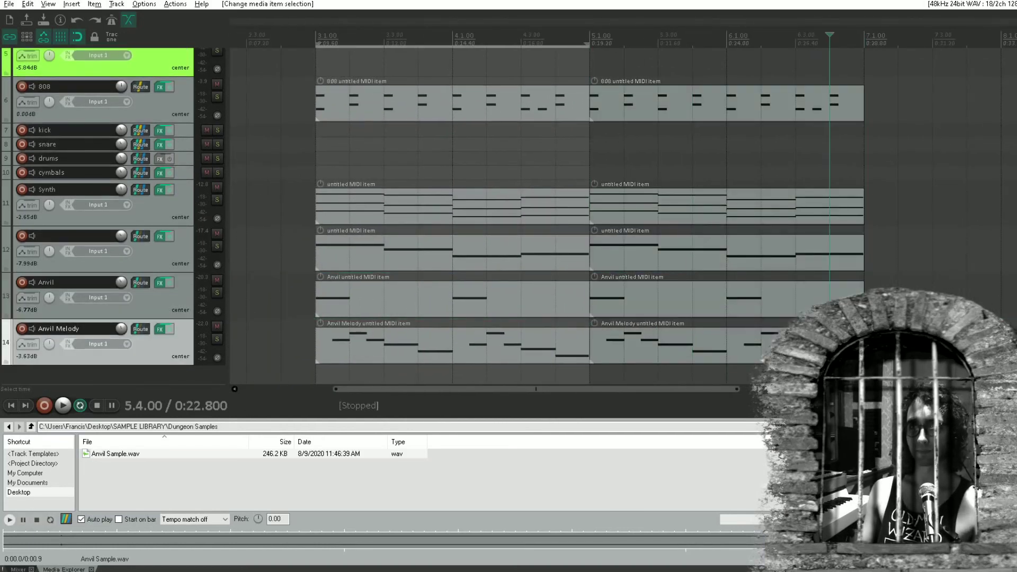
# In the duplicated Anvil Melody item, extend the G#2 note on beat 6.3 to the end of bar 6
pyautogui.doubleClick(779, 348)
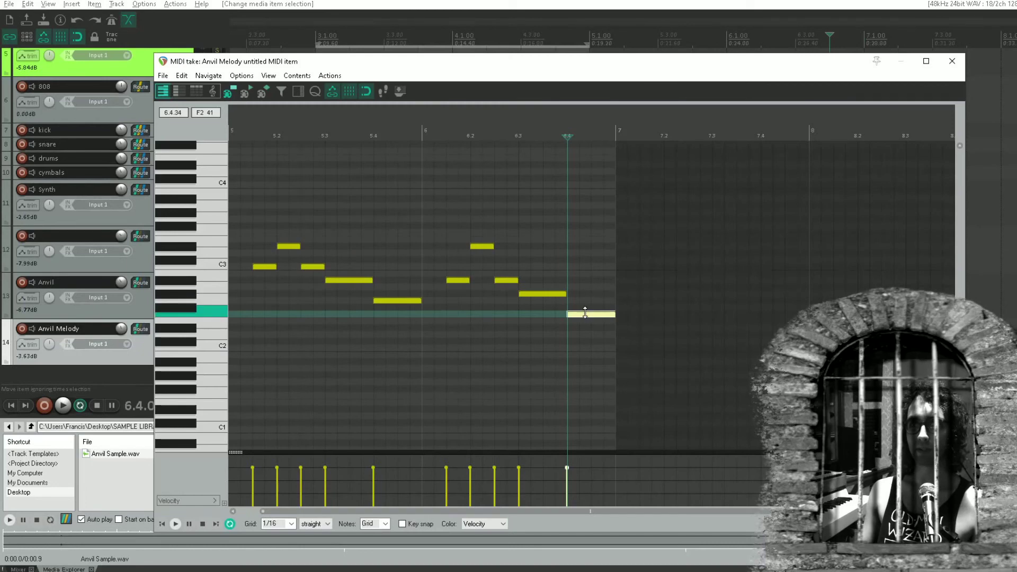
pyautogui.moveTo(562, 294); pyautogui.dragTo(615, 294)
pyautogui.click(956, 62)
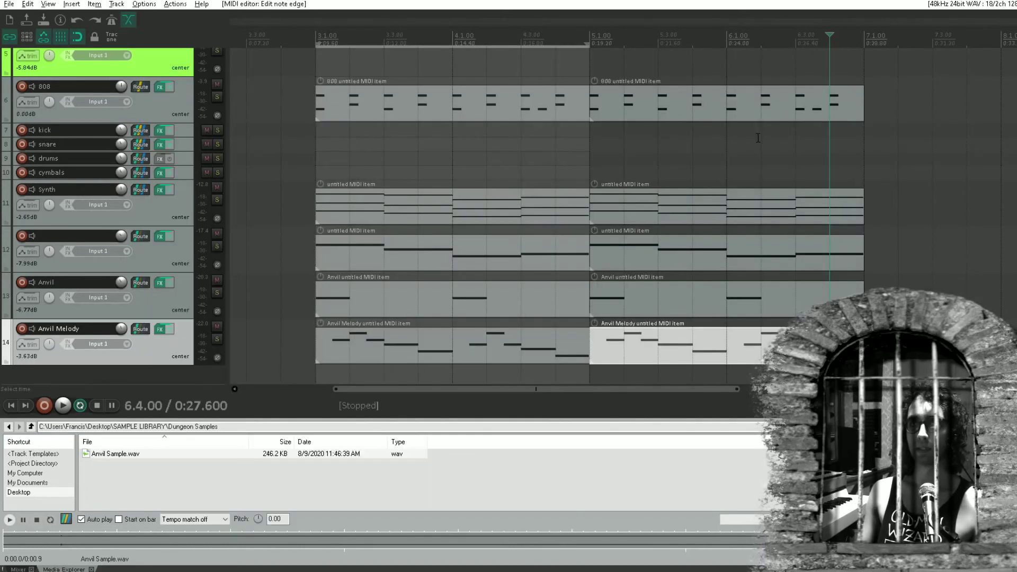
# In the duplicated 808 item, add two sixteenth B2 notes from midway through beat 6.3 and two A2 notes from beat 6.4
pyautogui.doubleClick(824, 108)
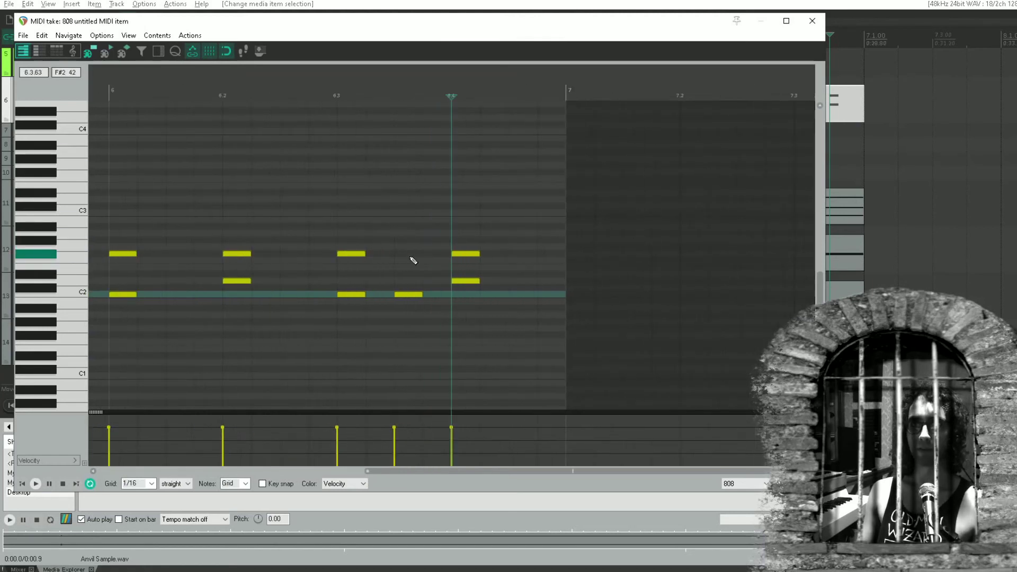
pyautogui.moveTo(409, 192); pyautogui.dragTo(414, 220)
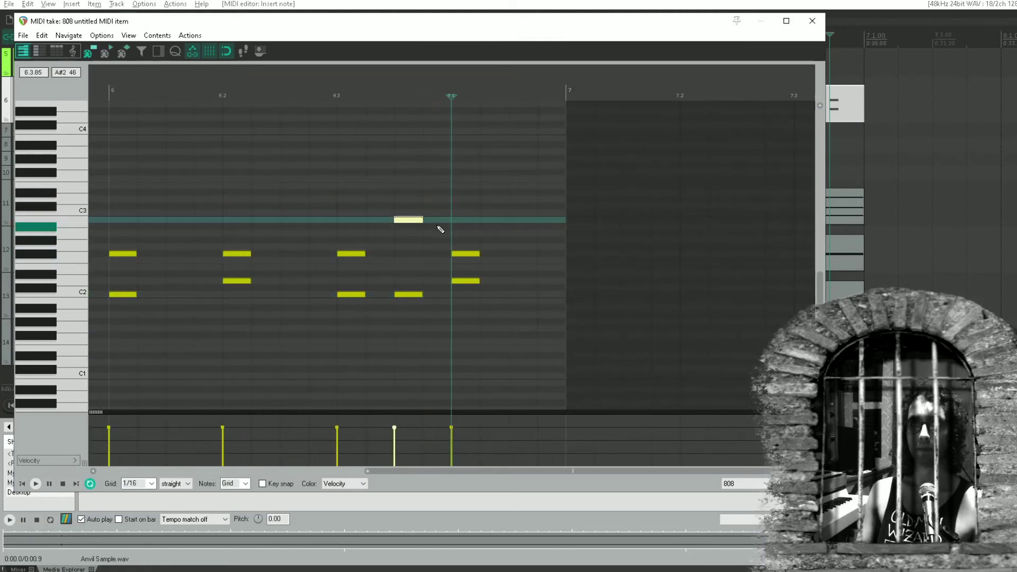
pyautogui.click(469, 234)
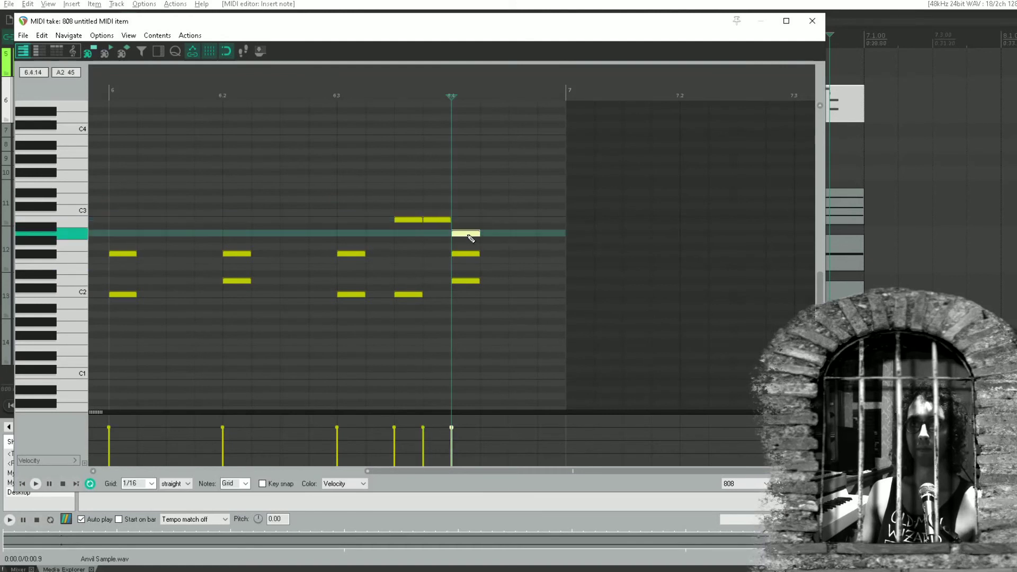
pyautogui.click(495, 234)
# Finish the 808 fill with a C2 note midway through beat 6.4, deleting the old notes on 6.4 and the C2 midway through 6.3
pyautogui.click(527, 247)
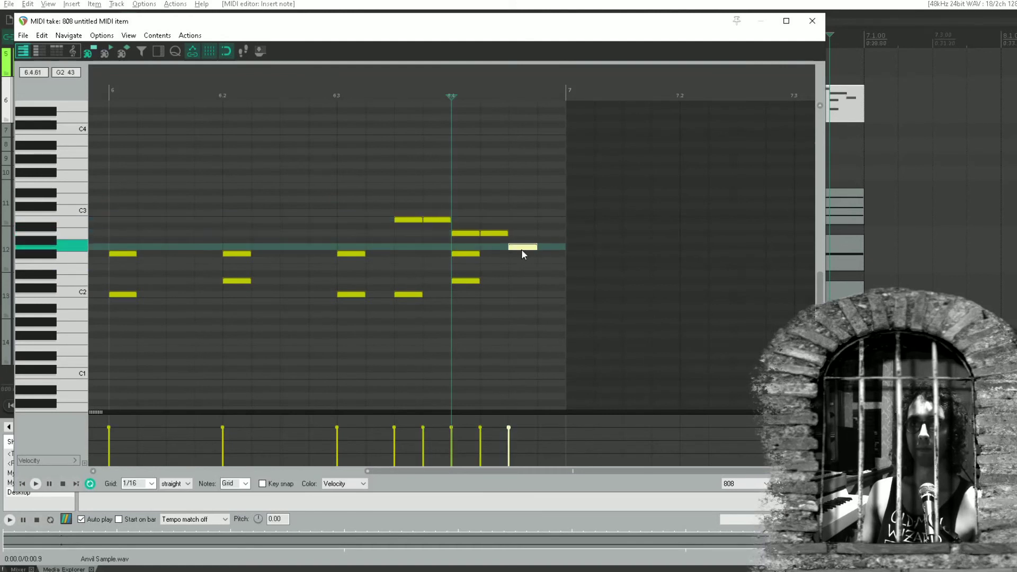
pyautogui.moveTo(520, 249); pyautogui.dragTo(527, 291)
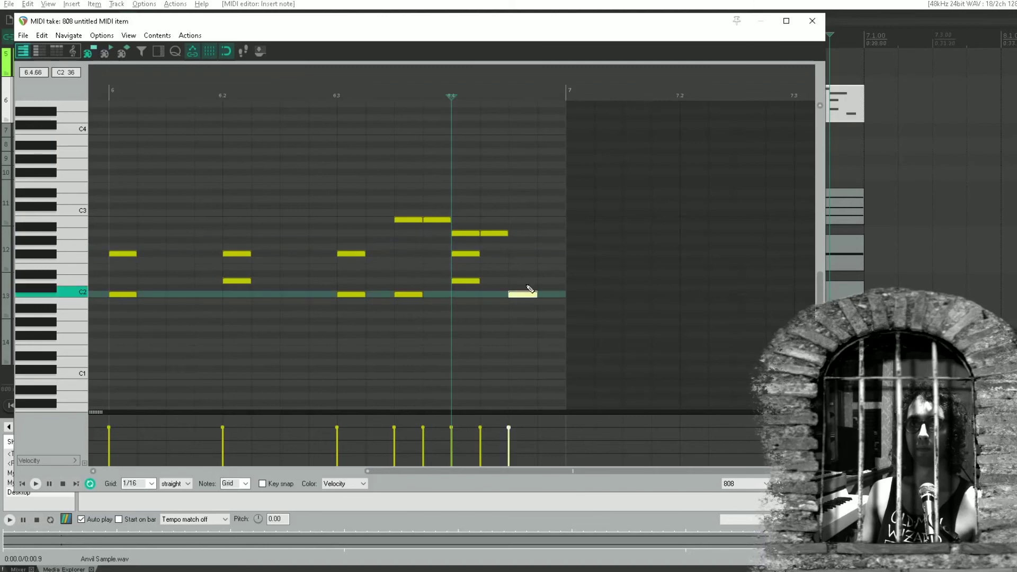
pyautogui.doubleClick(463, 254)
pyautogui.doubleClick(462, 281)
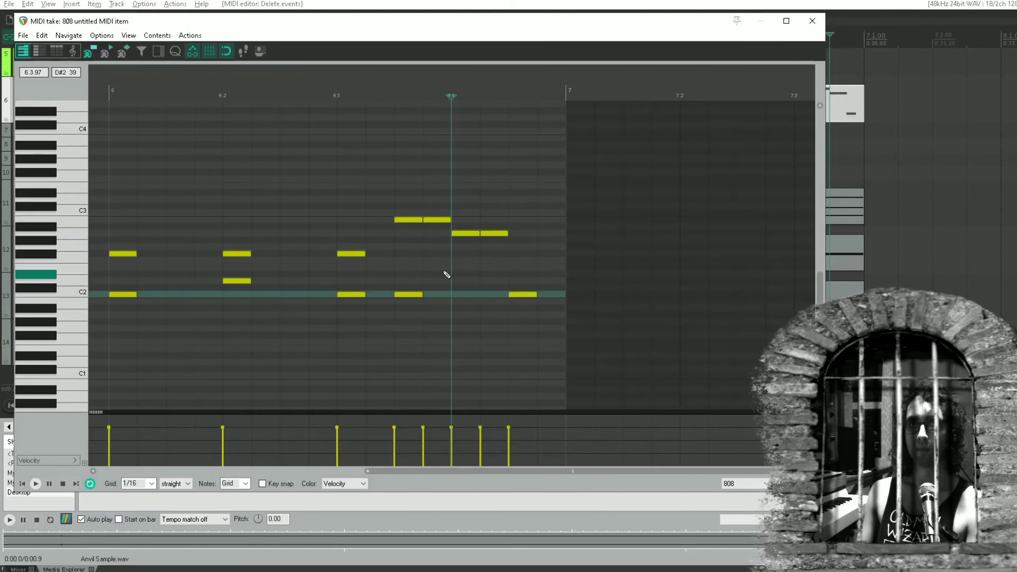
pyautogui.doubleClick(412, 295)
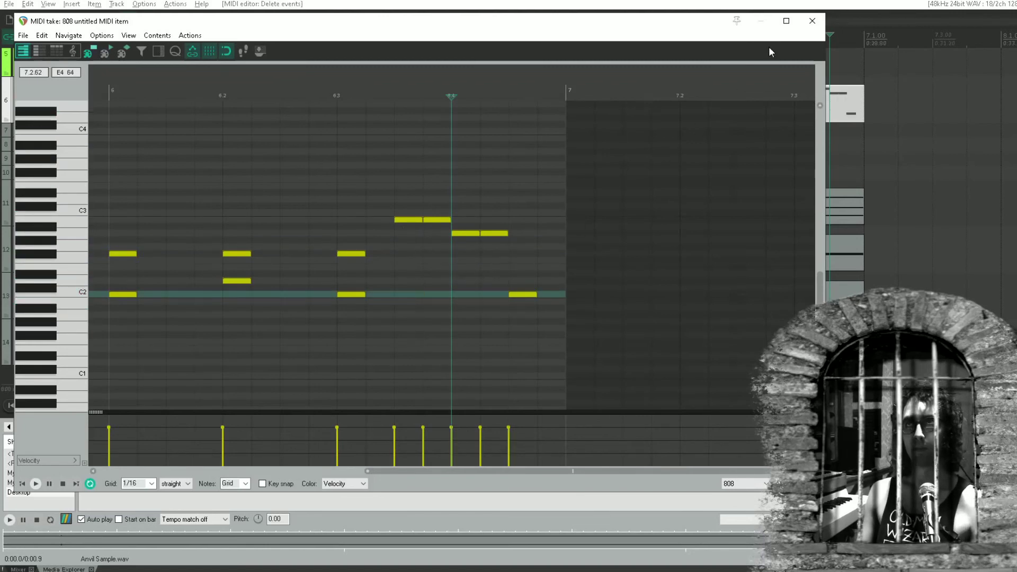
pyautogui.click(812, 21)
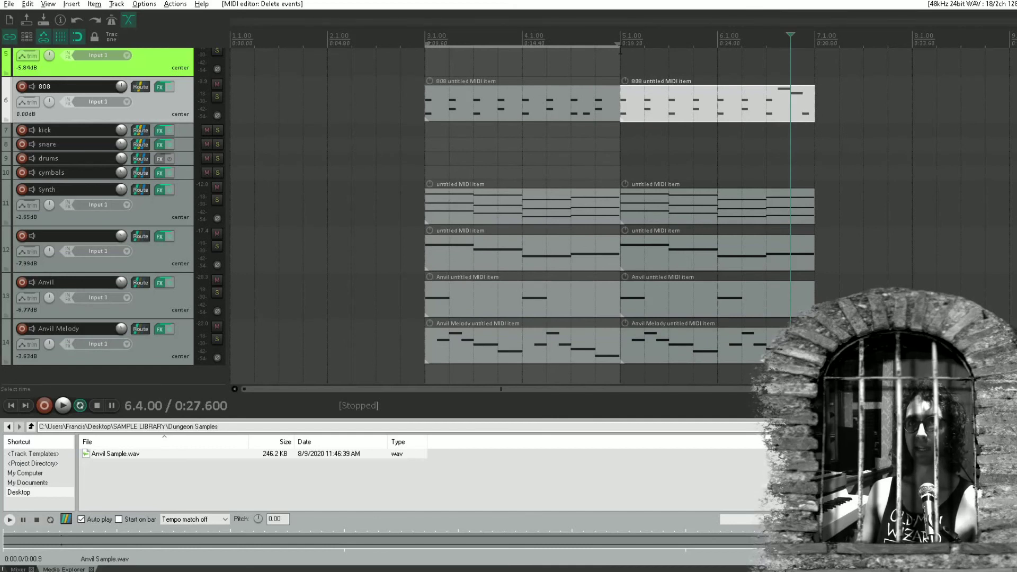
# Extend the time selection to cover bars 3 through 6 and play the arrangement from bar 3
pyautogui.click(620, 49)
pyautogui.moveTo(618, 46); pyautogui.dragTo(813, 45)
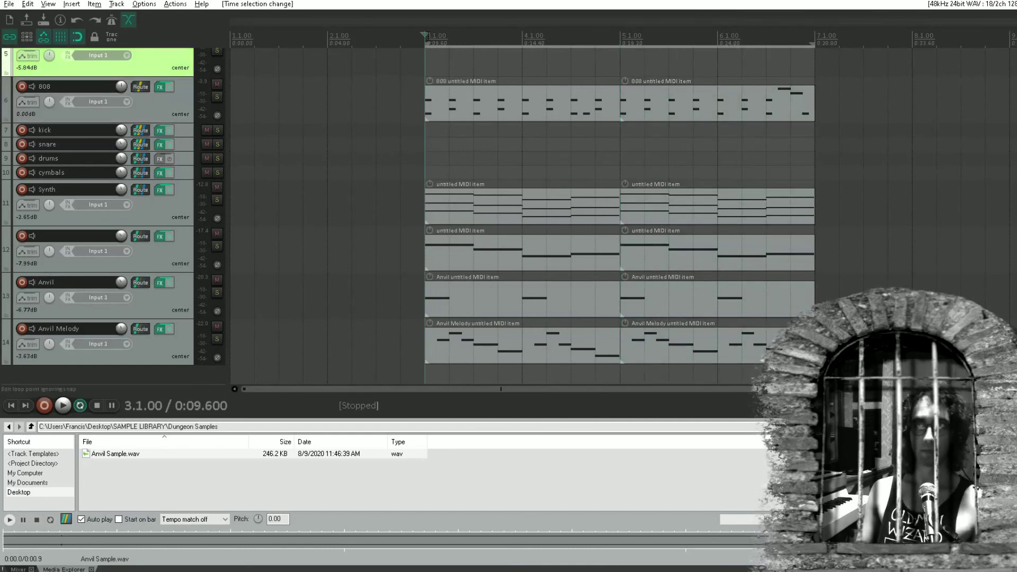
pyautogui.press('space')
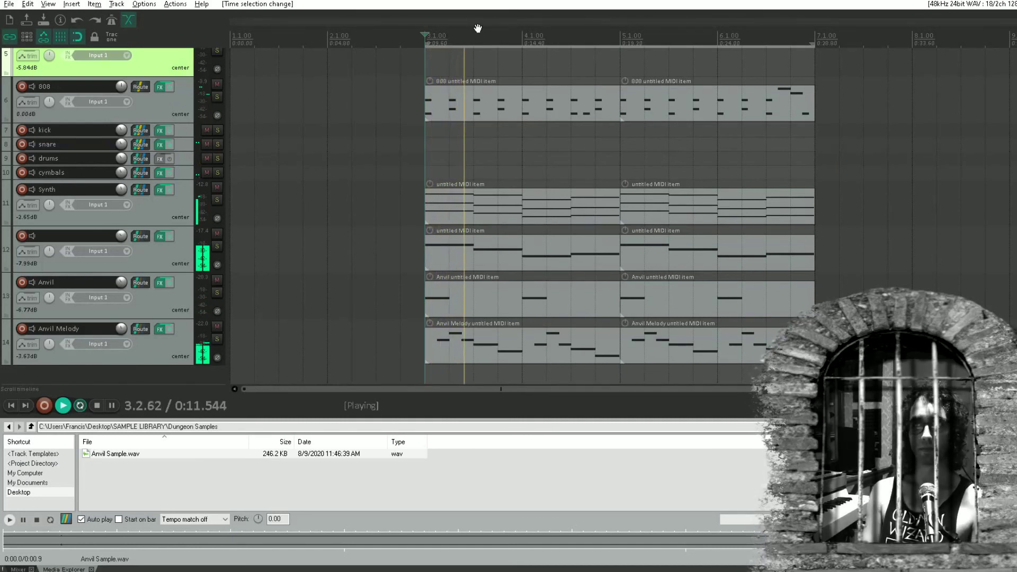